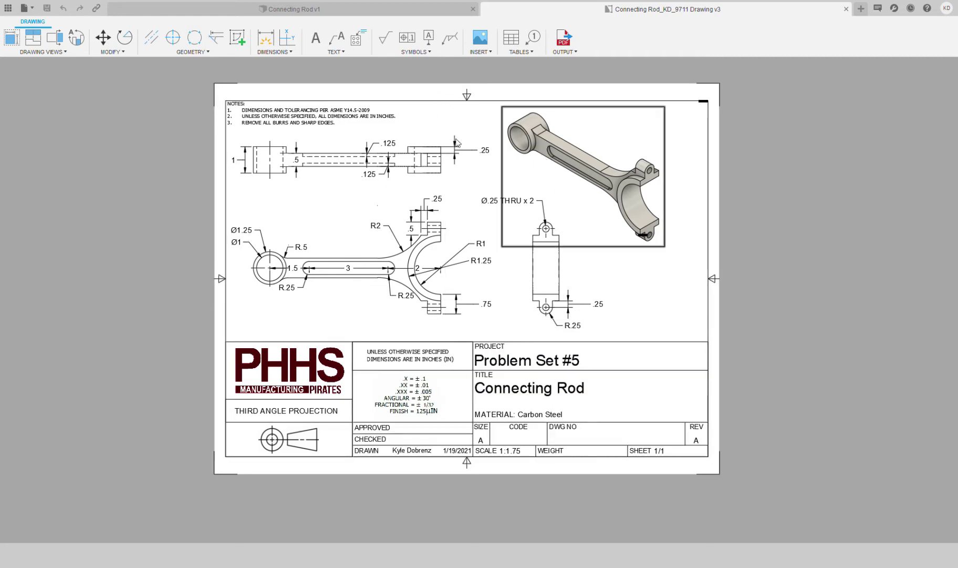
- Switch from the drawing to the Connecting Rod v1 3D design tab
left_click(405, 9)
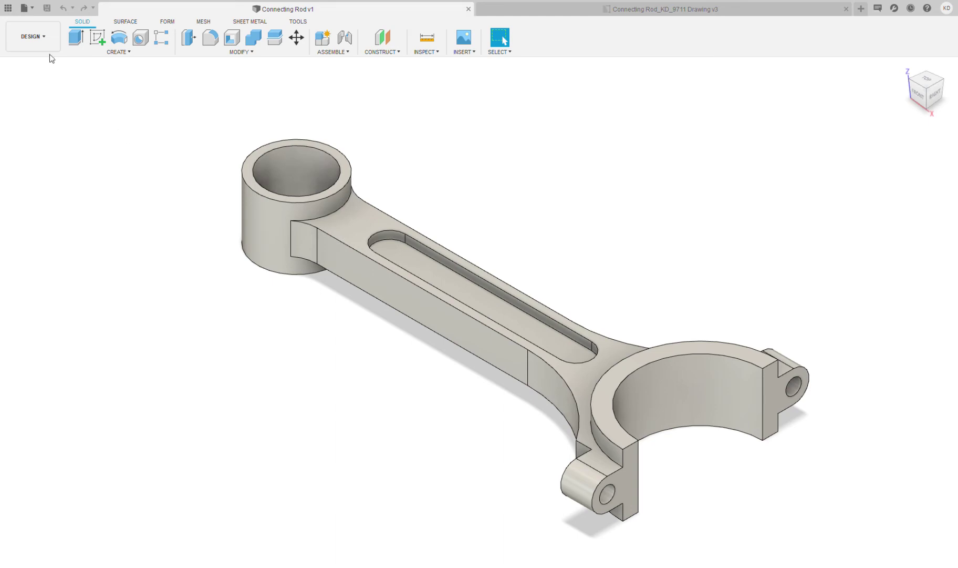
left_click(33, 8)
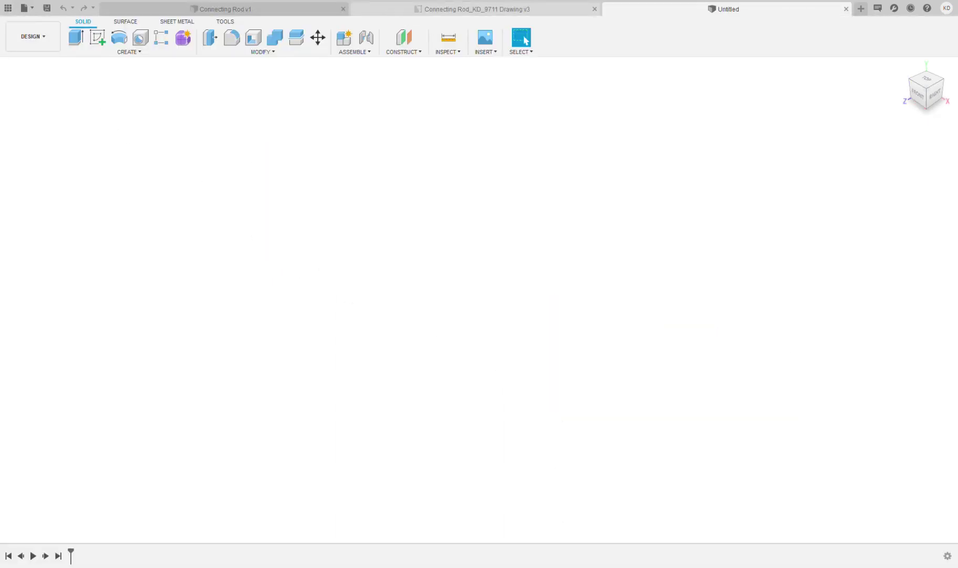
left_click(846, 9)
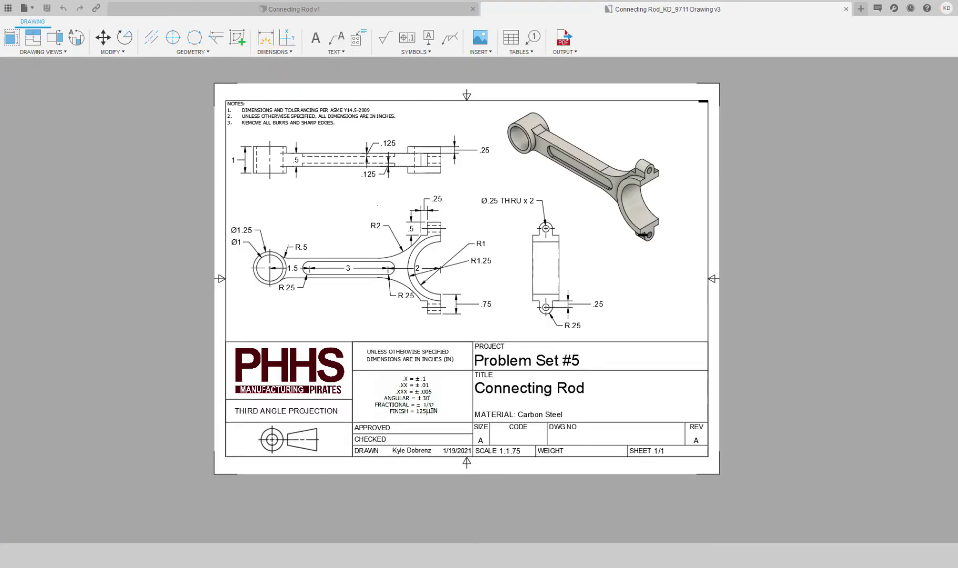
left_click(253, 11)
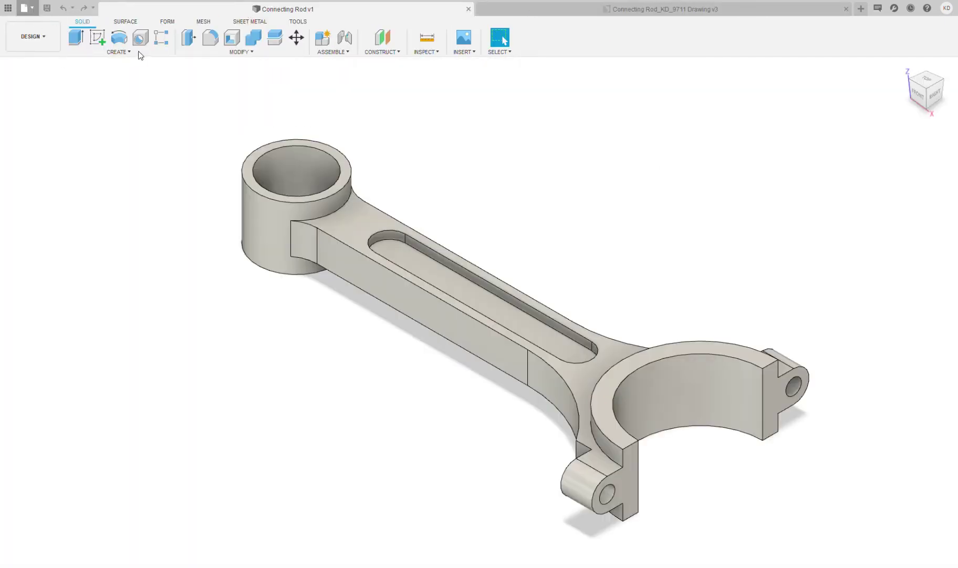
key("ctrl+a")
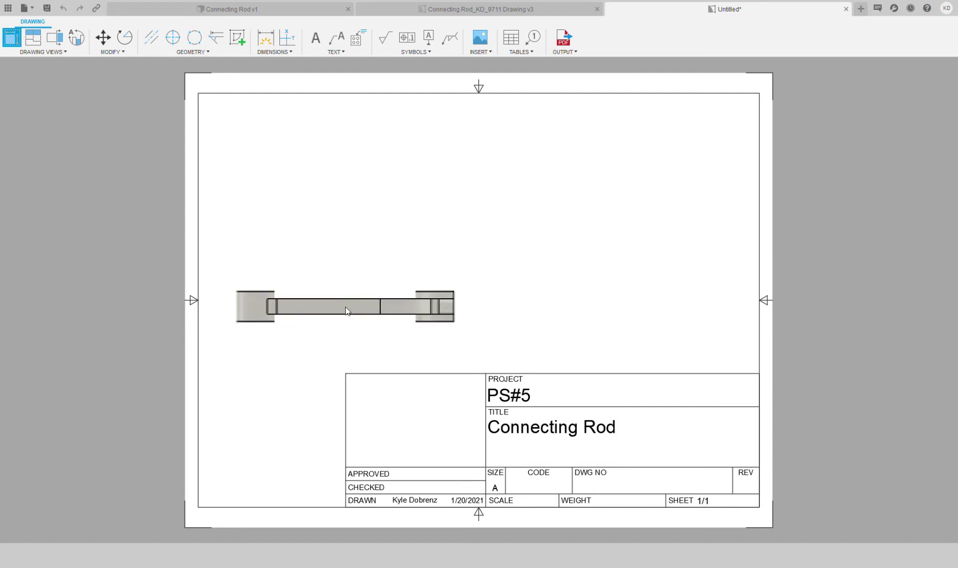
- Place the connecting rod's base view on the sheet
left_click(348, 307)
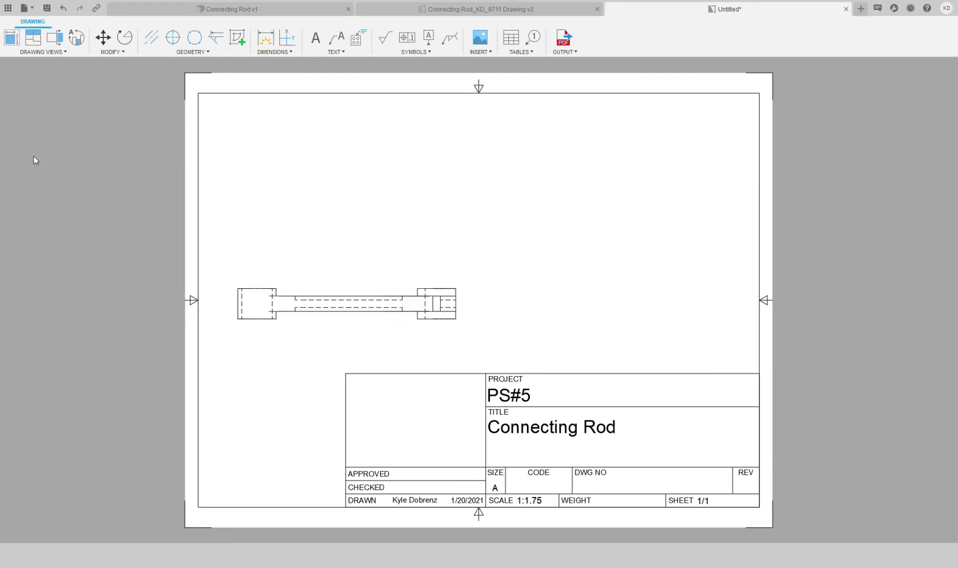
left_click(8, 42)
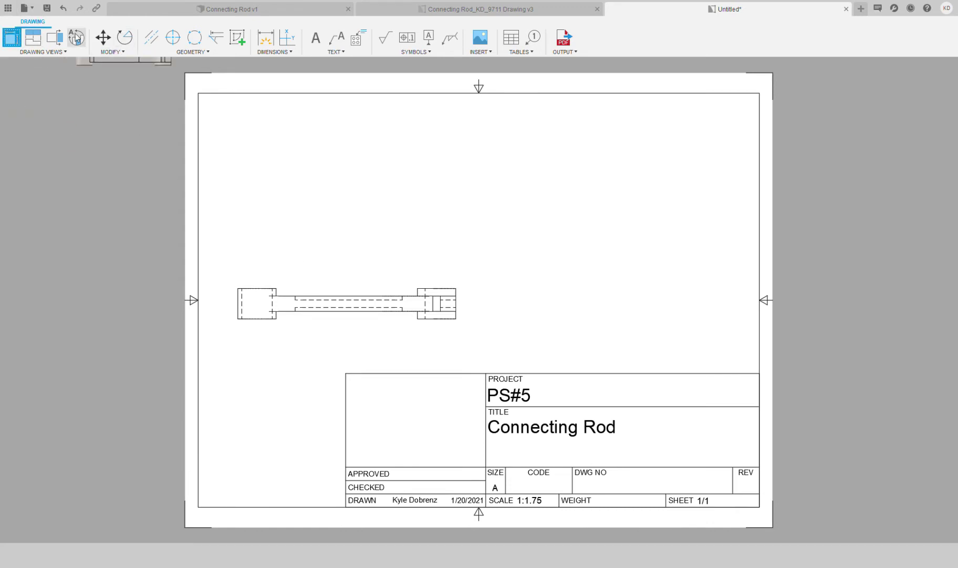
key("Escape")
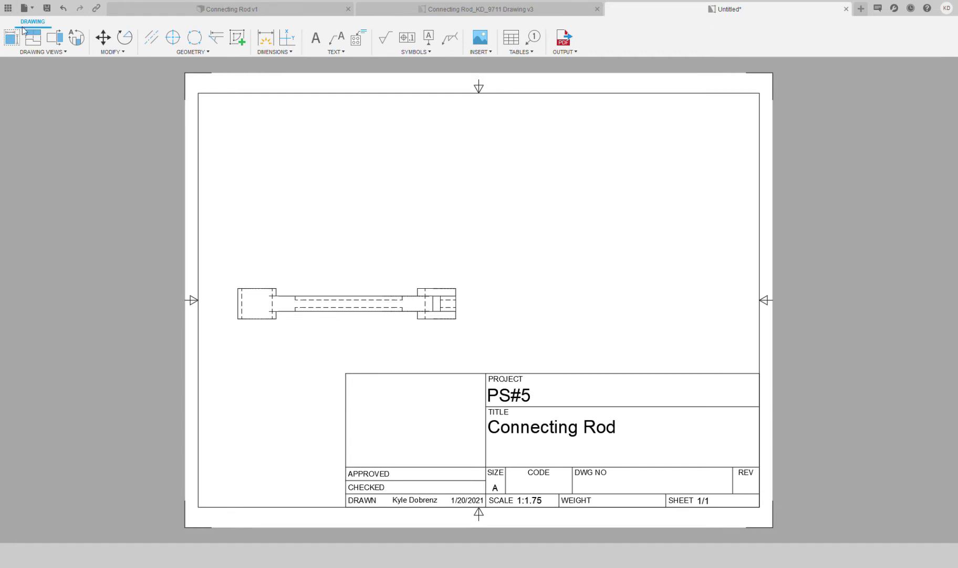
- Project top, isometric and right-side views from the base view and shade the isometric
left_click(31, 37)
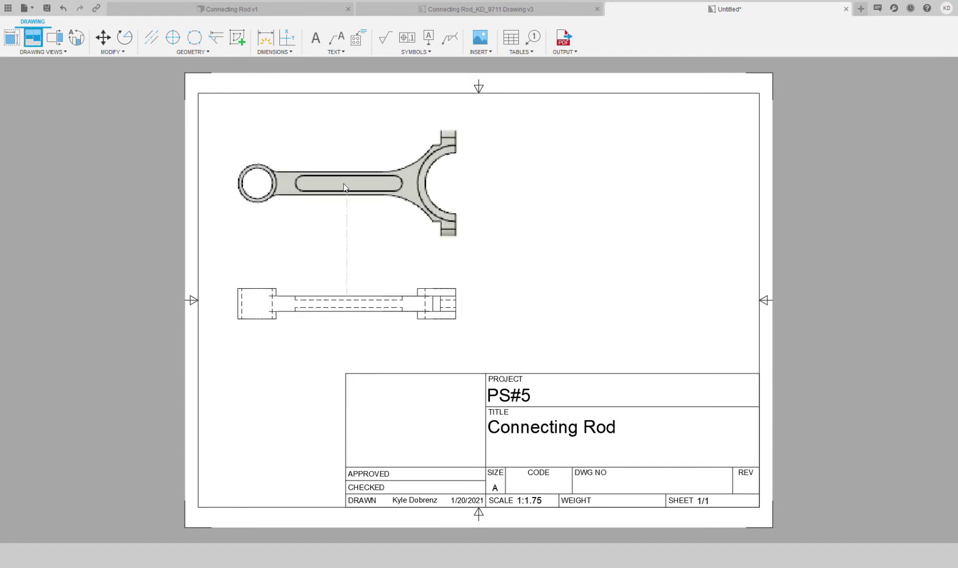
left_click(344, 184)
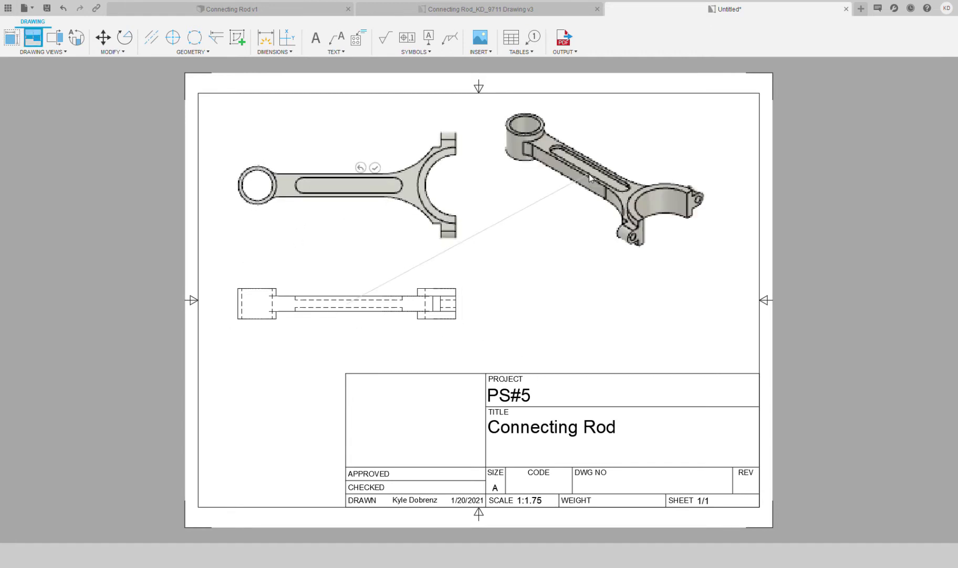
left_click(589, 175)
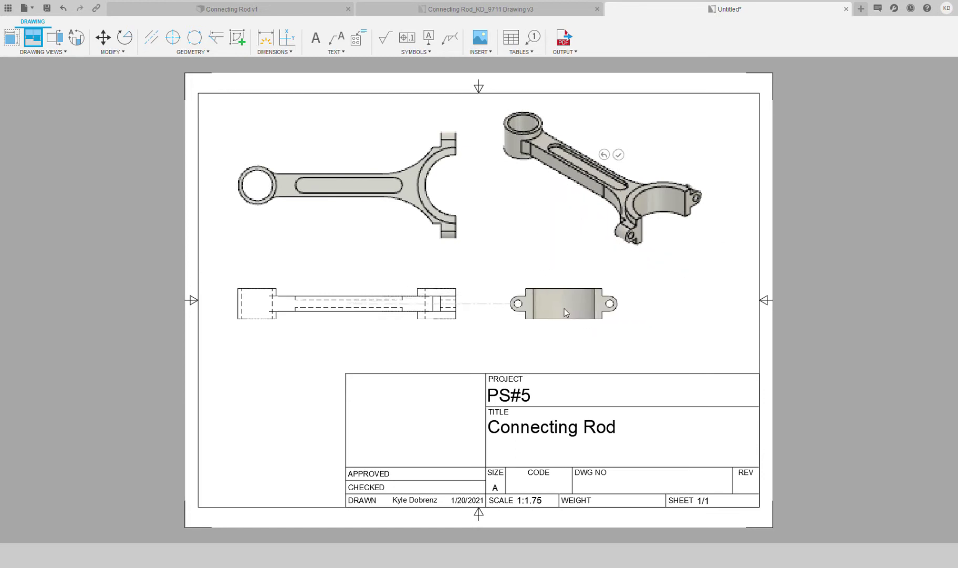
left_click(578, 316)
left_click(596, 290)
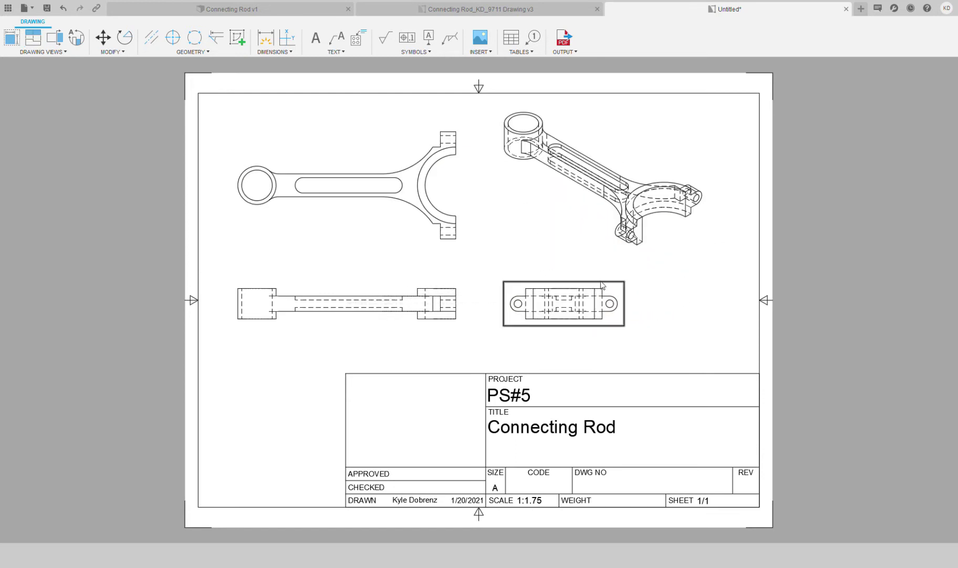
left_click(697, 126)
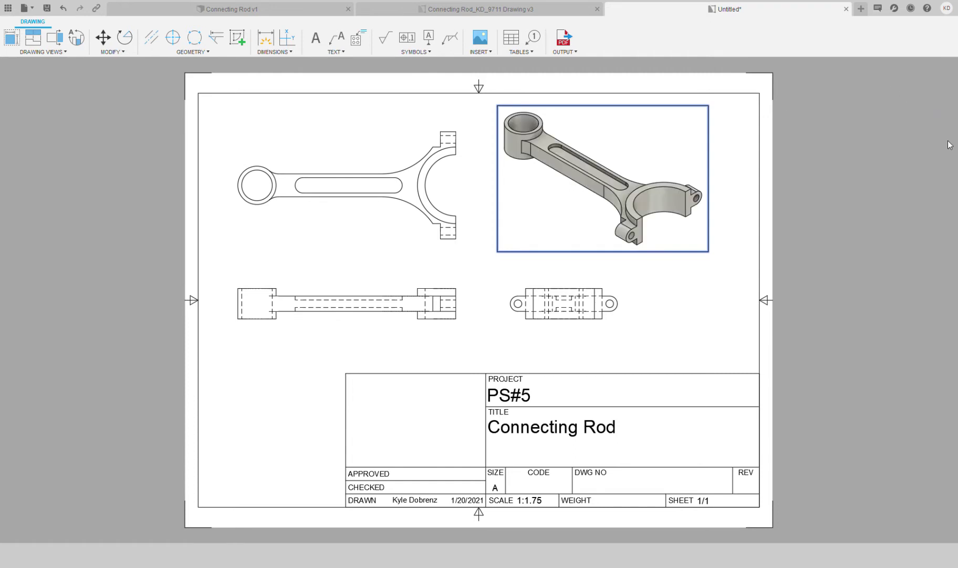
left_click(944, 203)
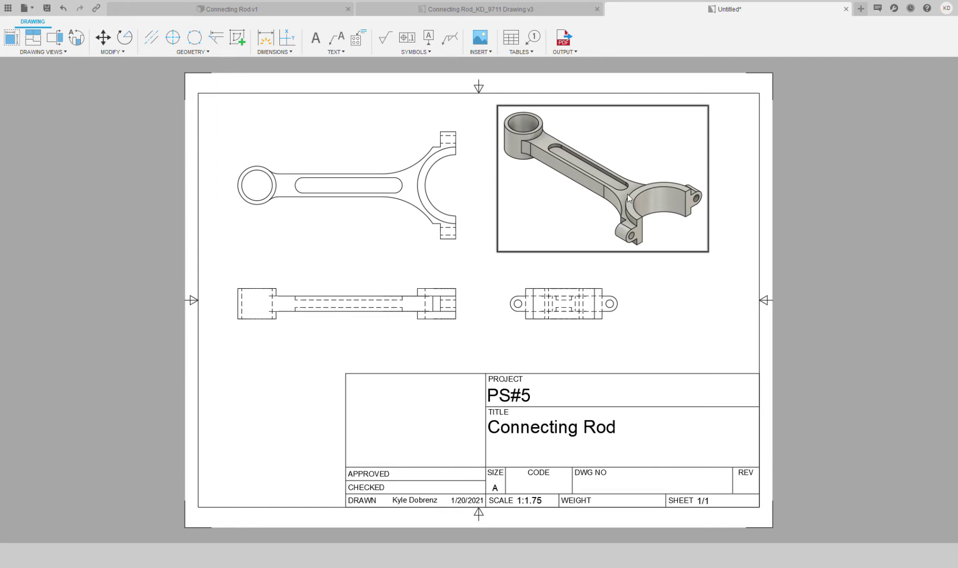
- Set the right-side view to visible edges only, then check the finished Drawing v3
left_click(617, 322)
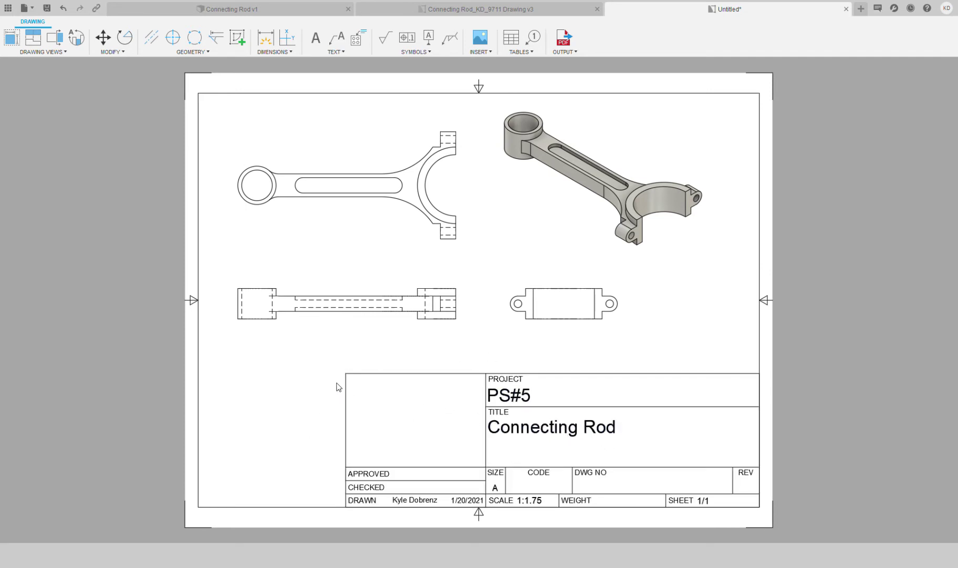
left_click(543, 9)
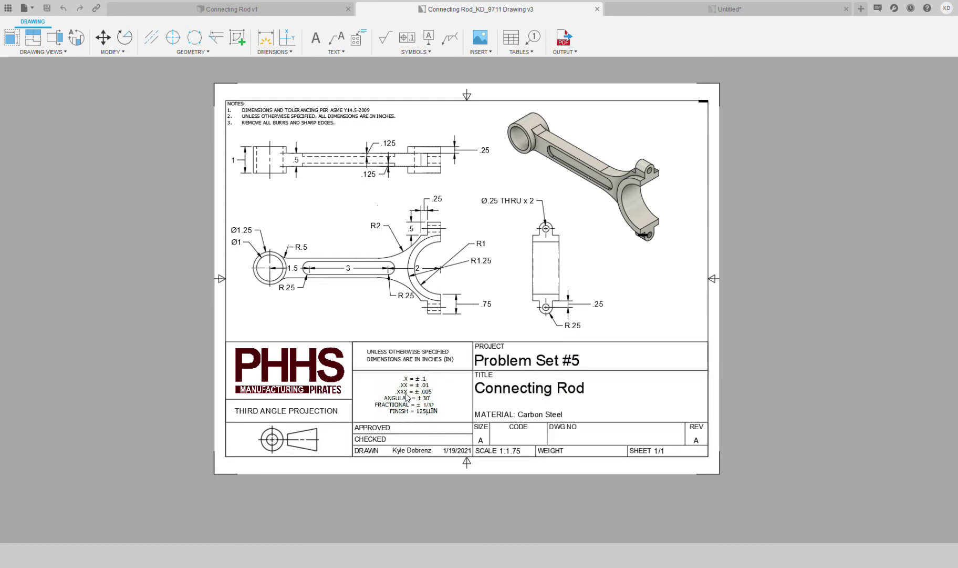
left_click(686, 11)
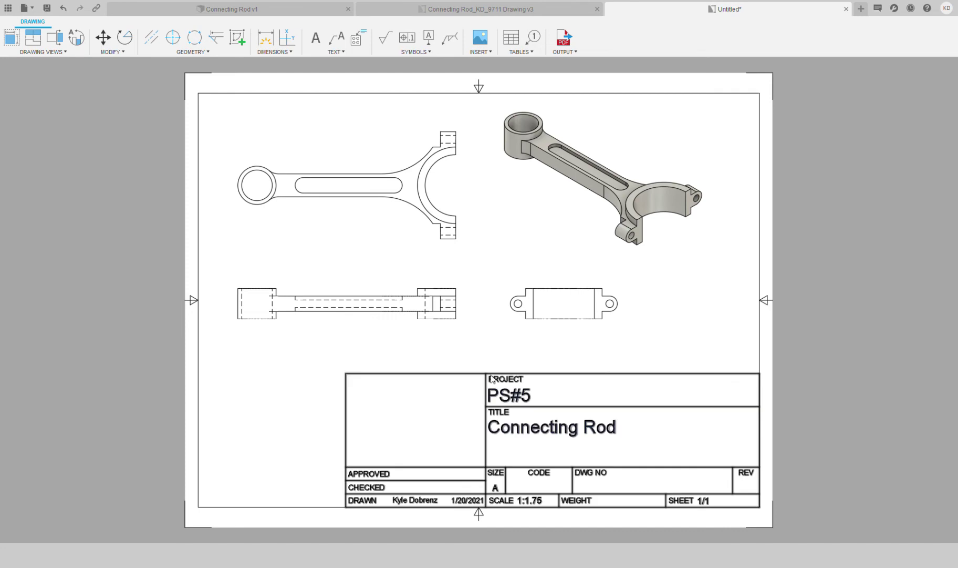
- Inspect the title block in edit mode, with its scale reading 1:1.75, then exit
double_click(615, 377)
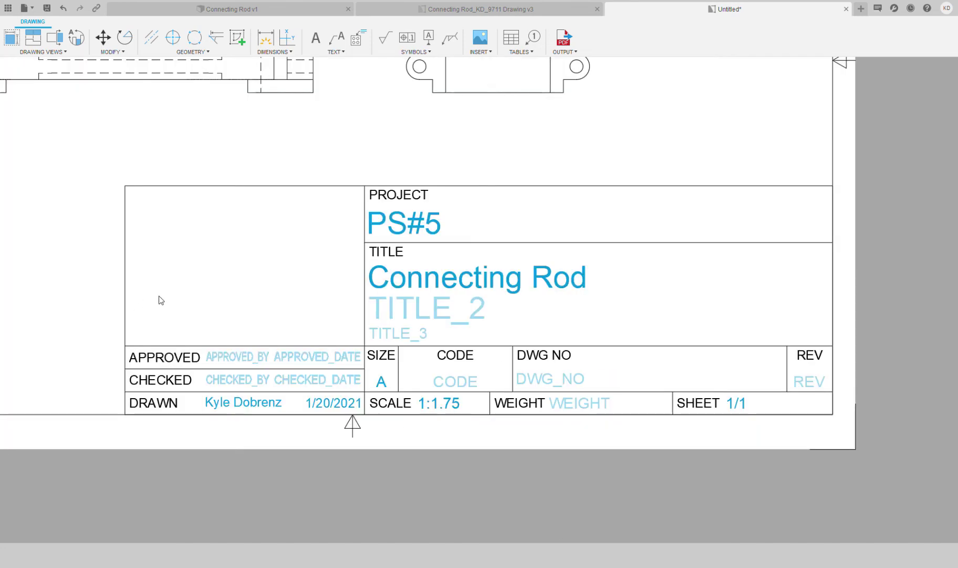
scroll(257, 288, "down", 3)
scroll(261, 288, "down", 1)
middle_click_drag(261, 287, 501, 360)
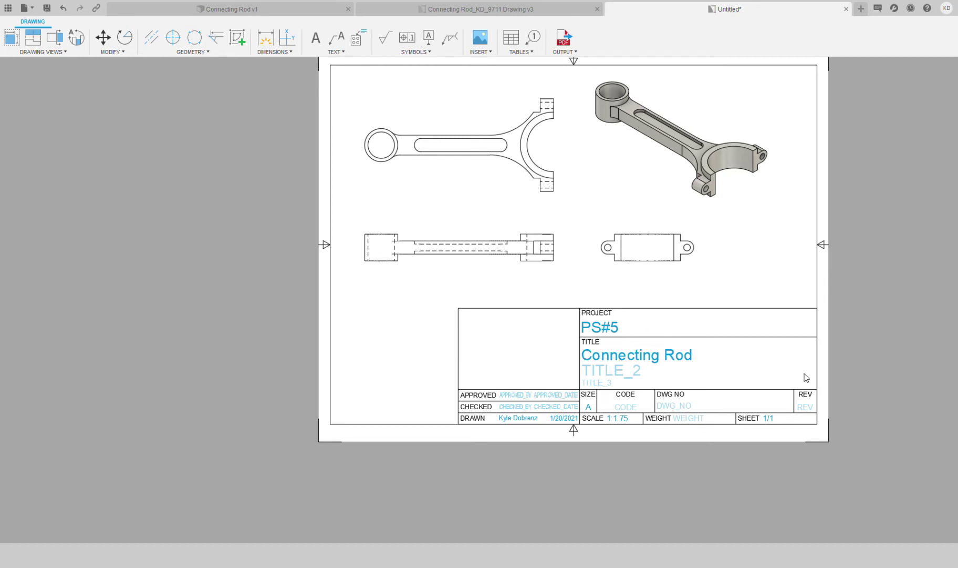
left_click(899, 220)
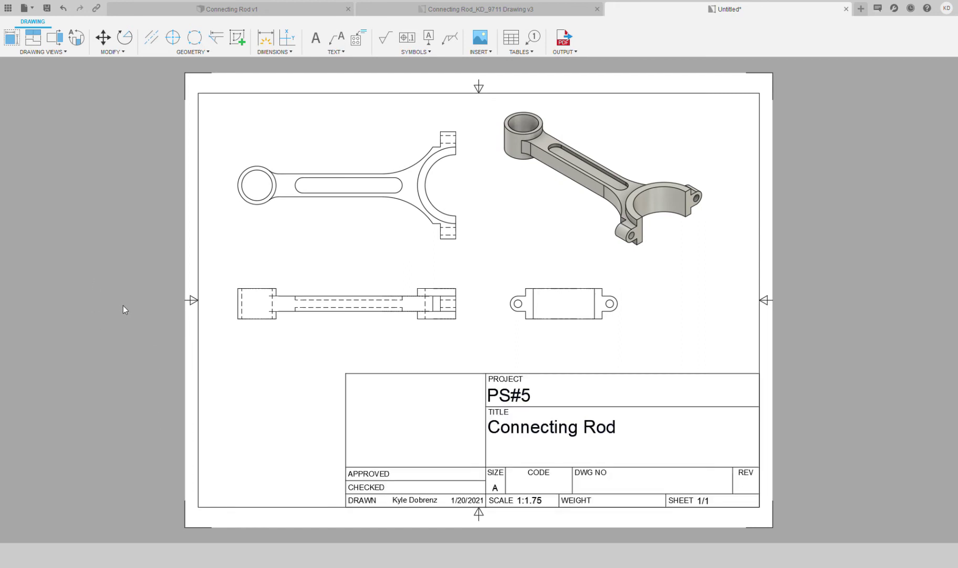
middle_click_drag(441, 381, 565, 362)
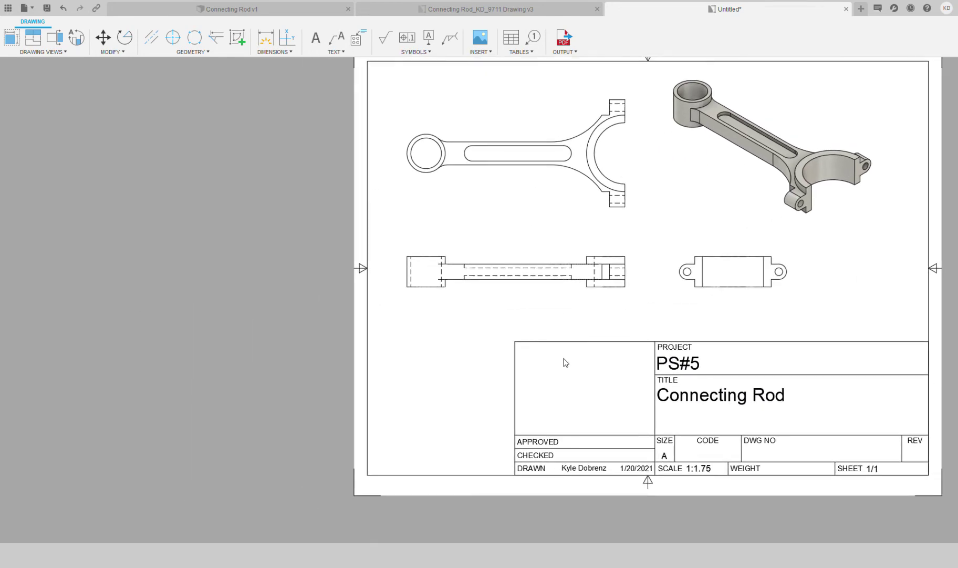
double_click(516, 347)
middle_click_drag(317, 342, 623, 378)
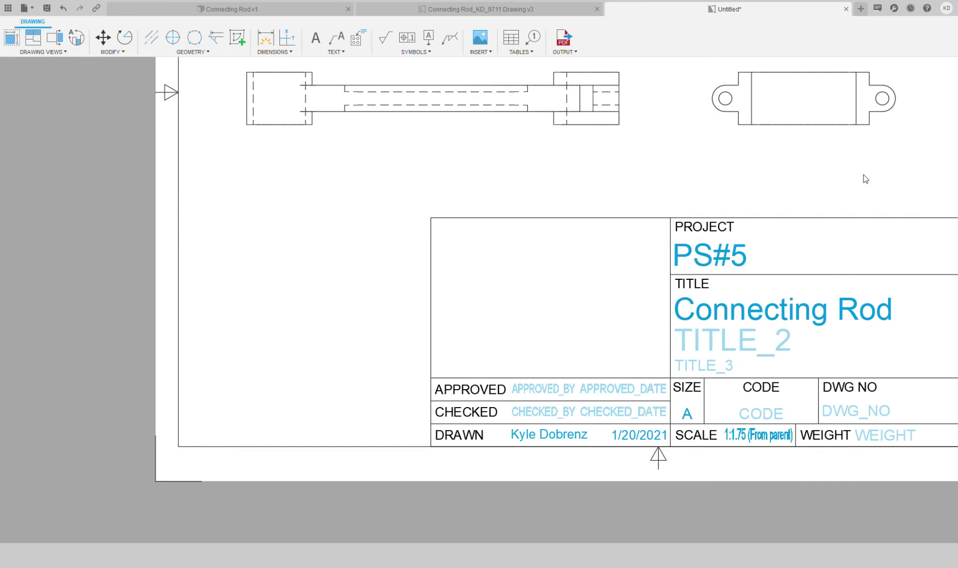
key("Escape")
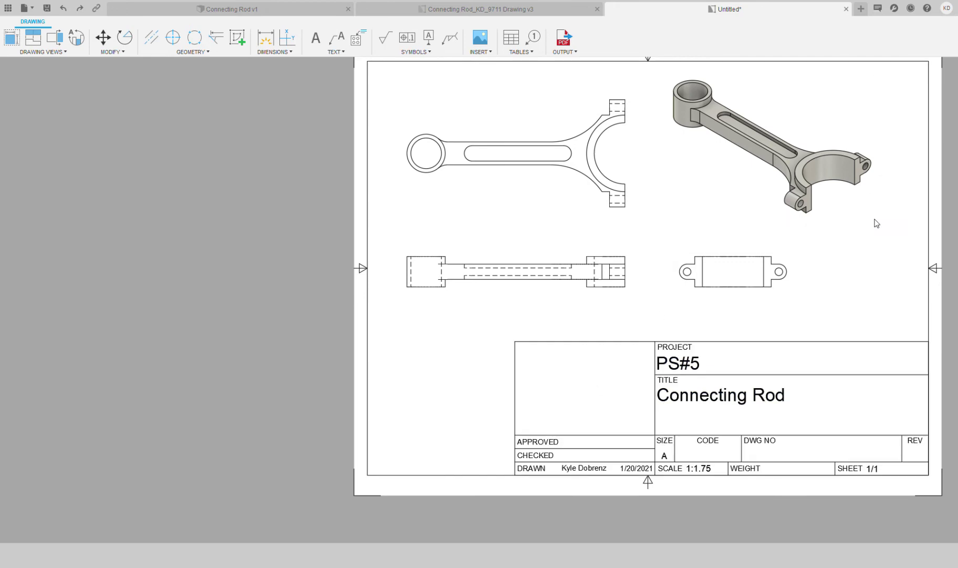
- Edit the title block and draw a new rectangular cell at its top-left corner
double_click(736, 404)
scroll(429, 326, "down", 3)
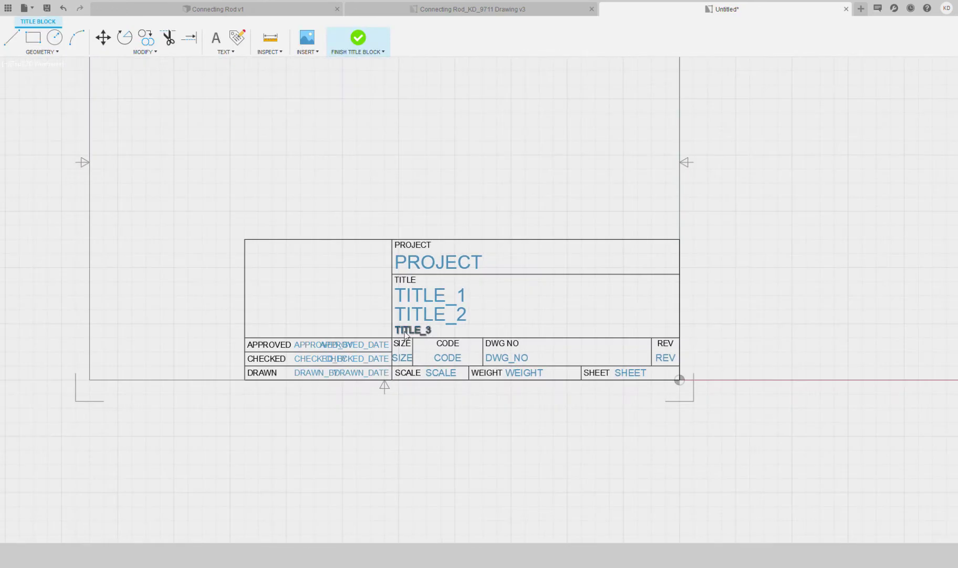
middle_click_drag(344, 314, 433, 387)
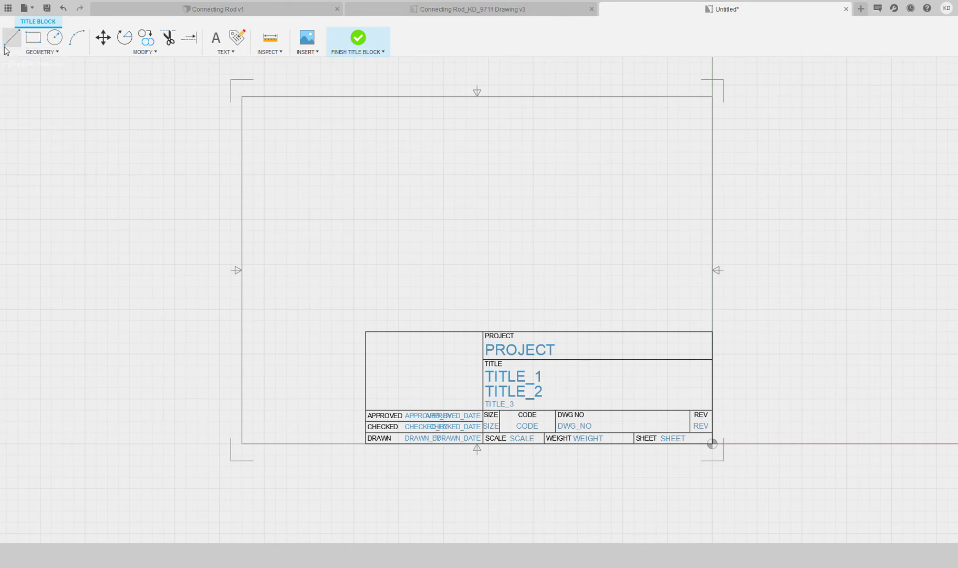
left_click(33, 38)
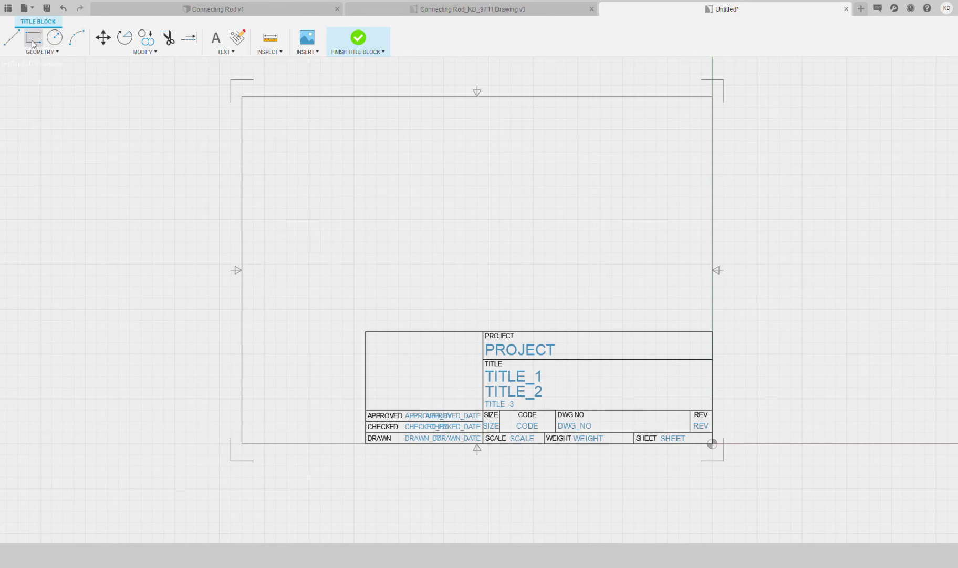
left_click(366, 332)
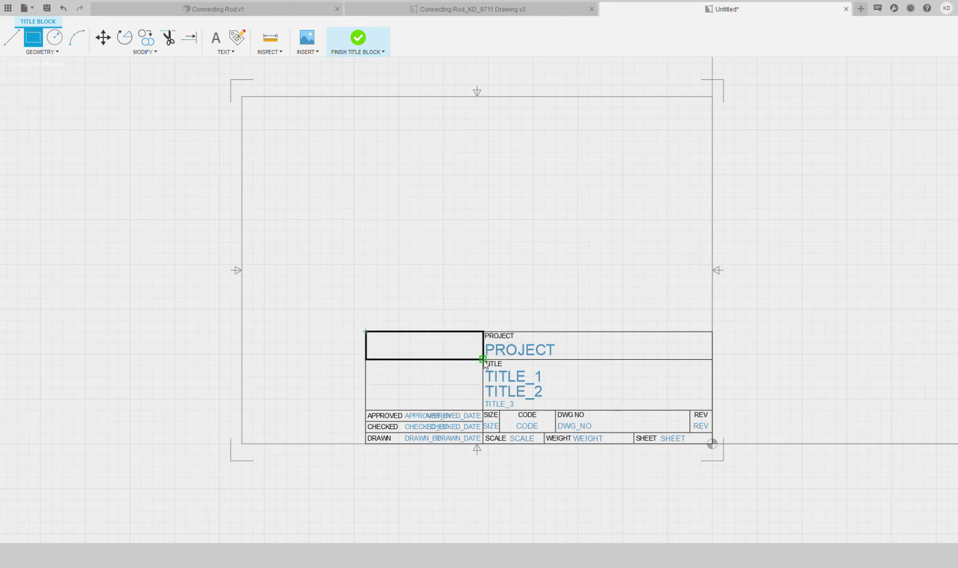
left_click(483, 359)
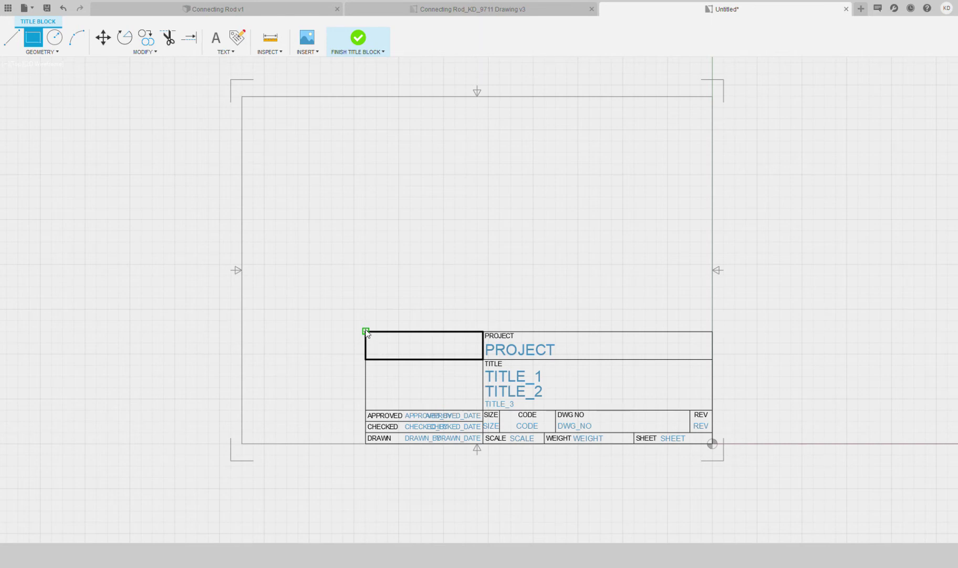
- Compare with the reference drawing, then draw a lower-left cell out to the border corner
left_click(490, 11)
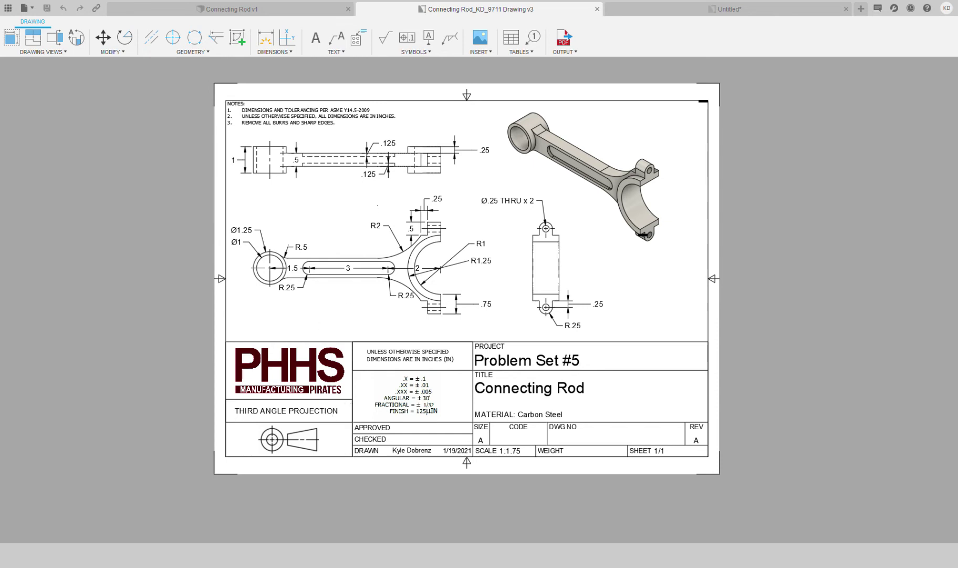
left_click(728, 10)
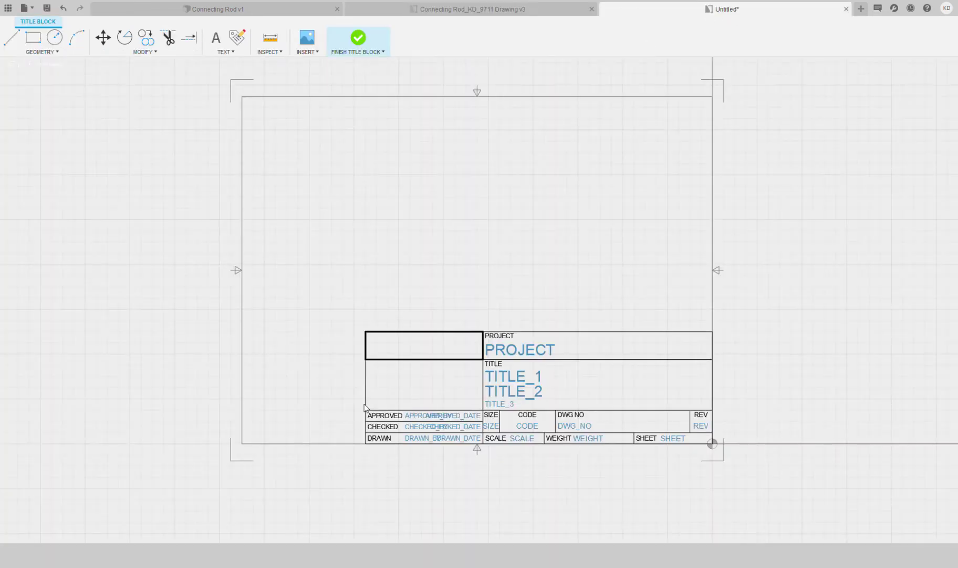
left_click(32, 37)
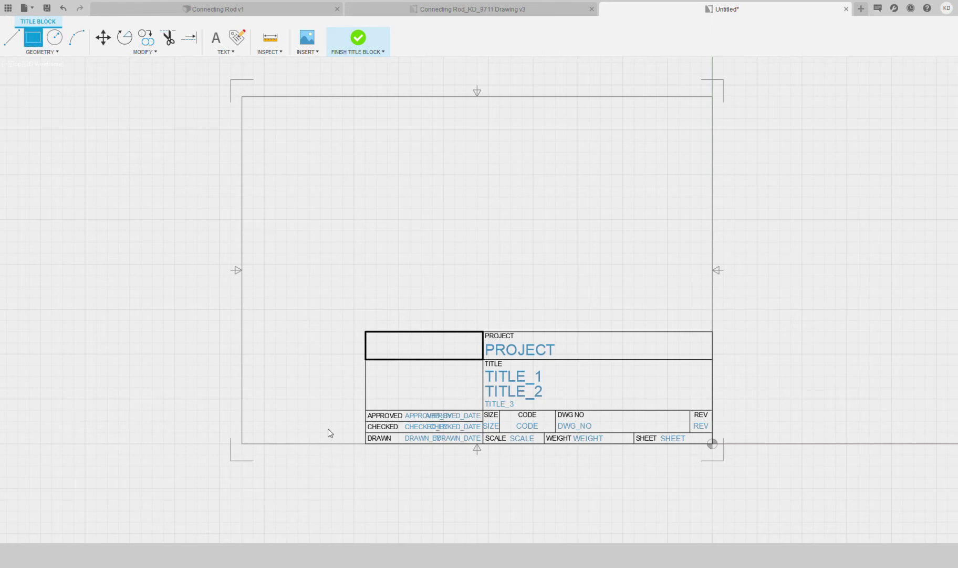
left_click(365, 409)
left_click(242, 443)
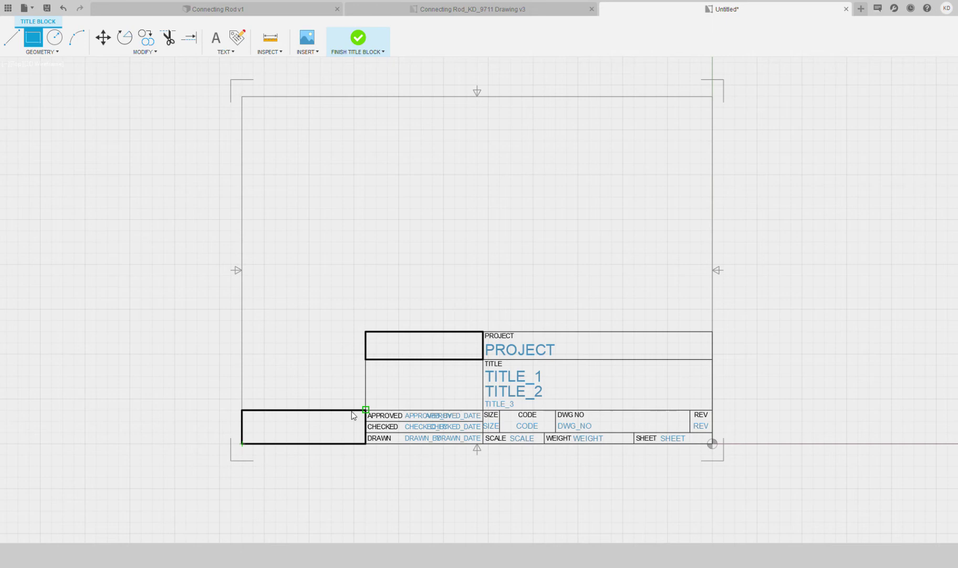
left_click(366, 409)
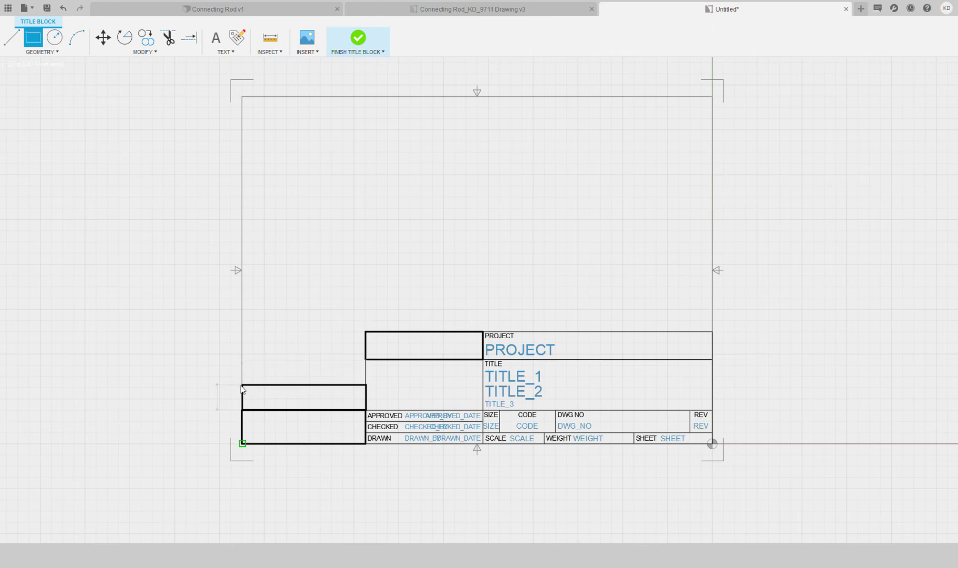
key("Escape")
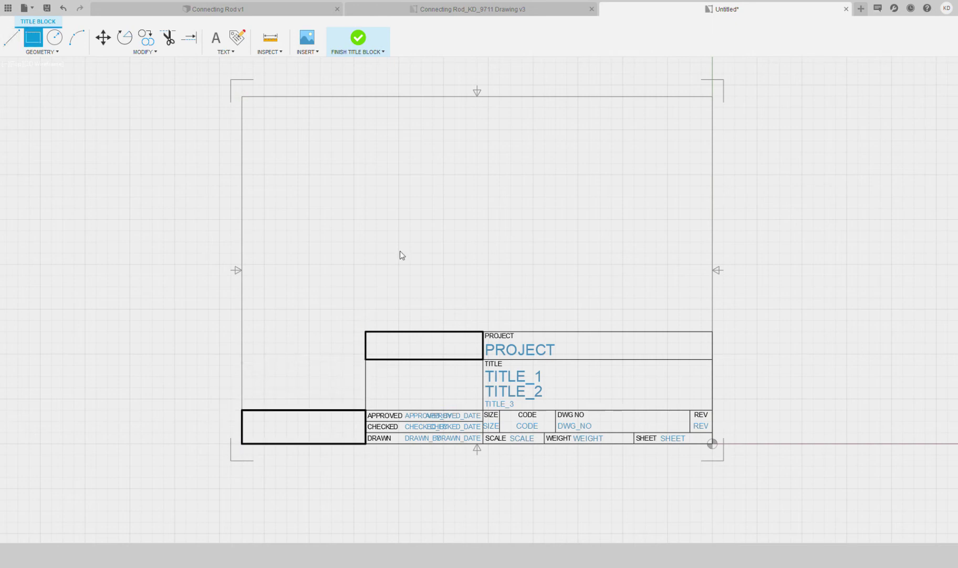
- Draw the tall upper-left cell above the lower-left cell
left_click(366, 330)
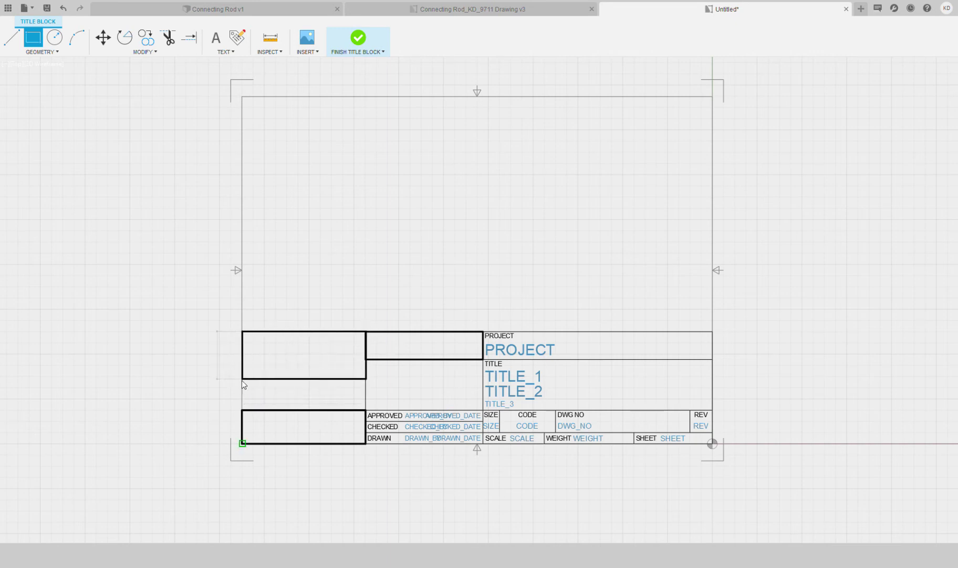
left_click(242, 379)
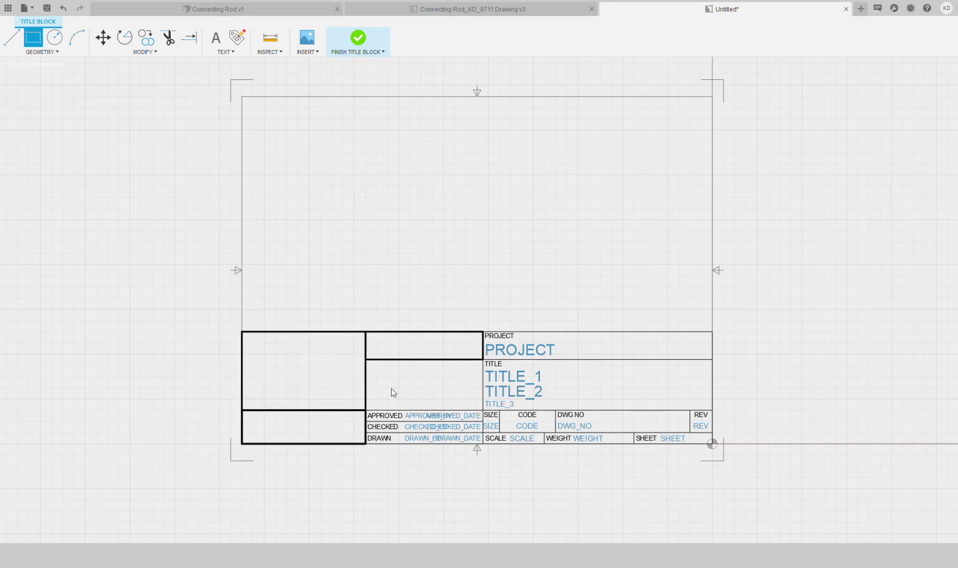
left_click(366, 409)
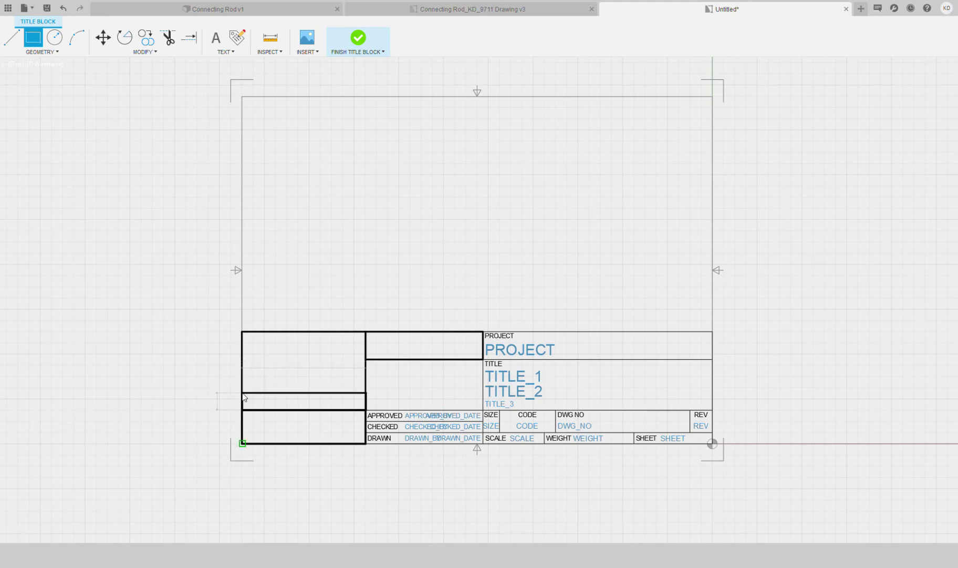
key("Escape")
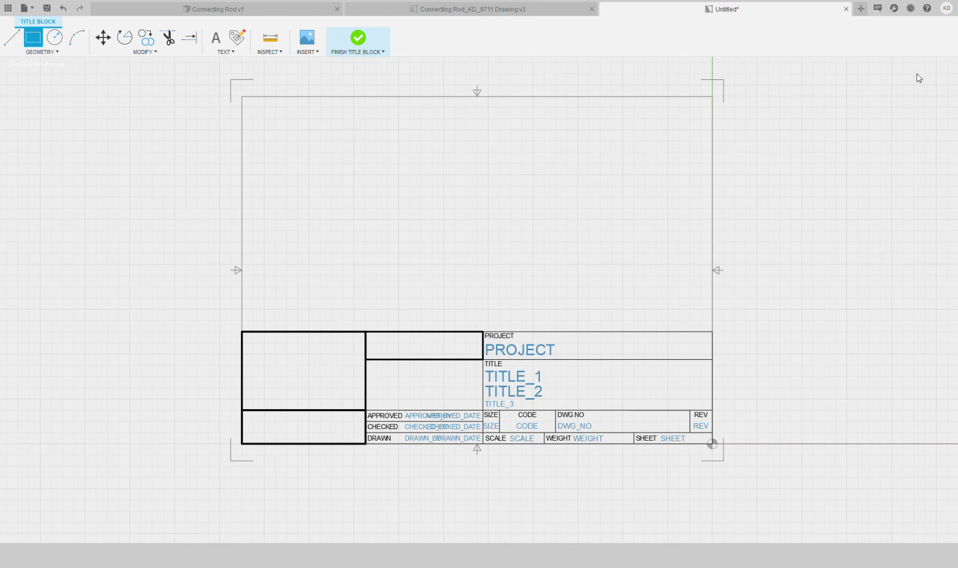
- Split the upper-left cell with a horizontal line, then view the PHHS reference drawing
left_click(12, 37)
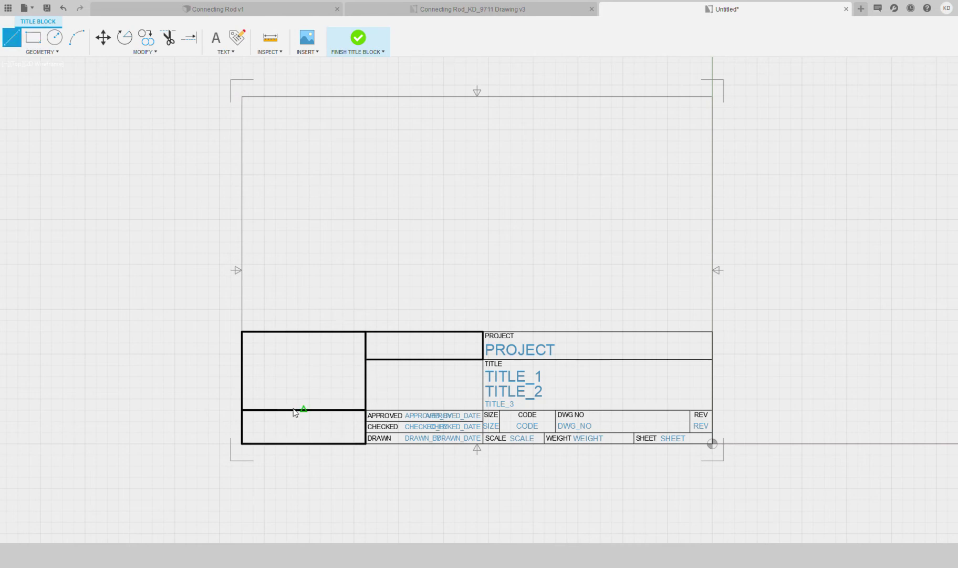
left_click(242, 387)
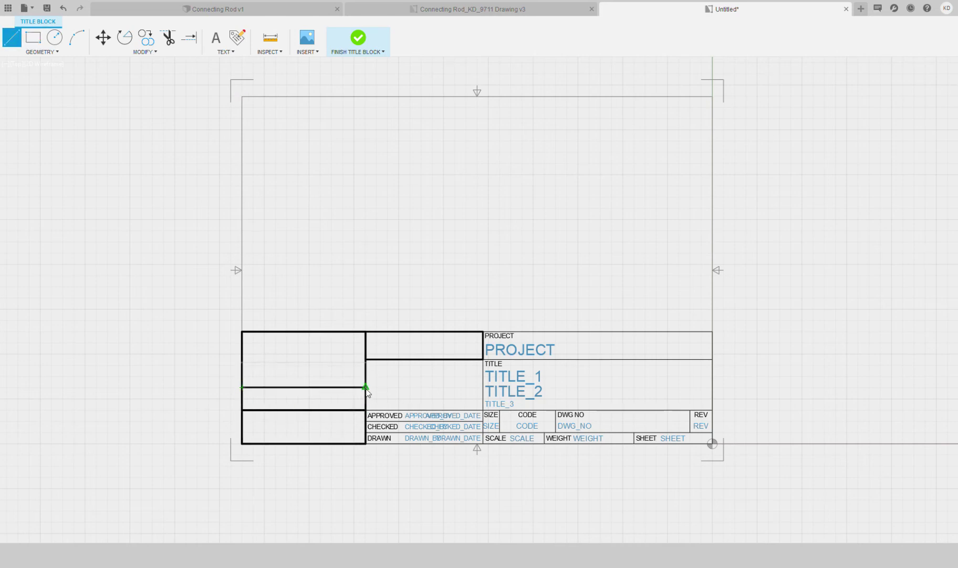
left_click(365, 387)
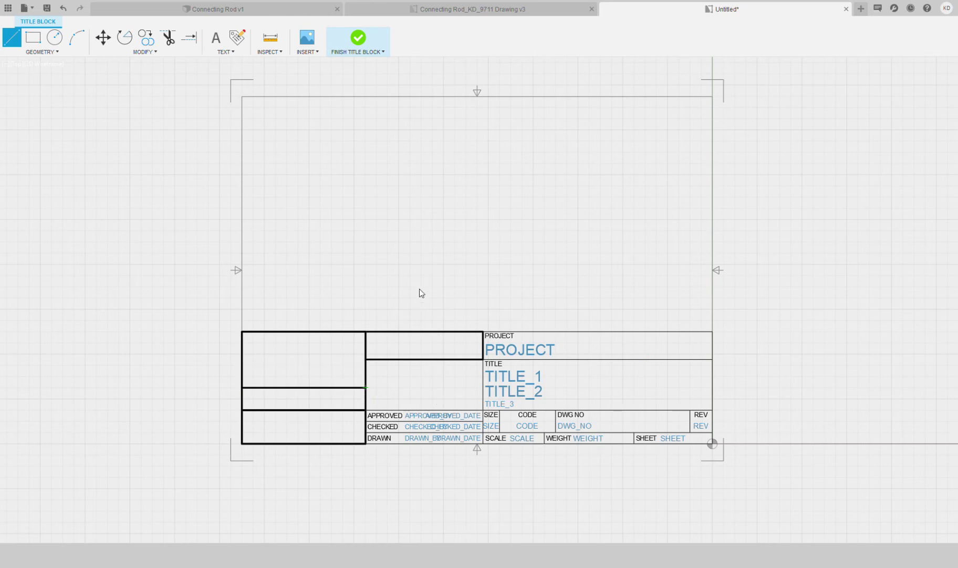
left_click(484, 10)
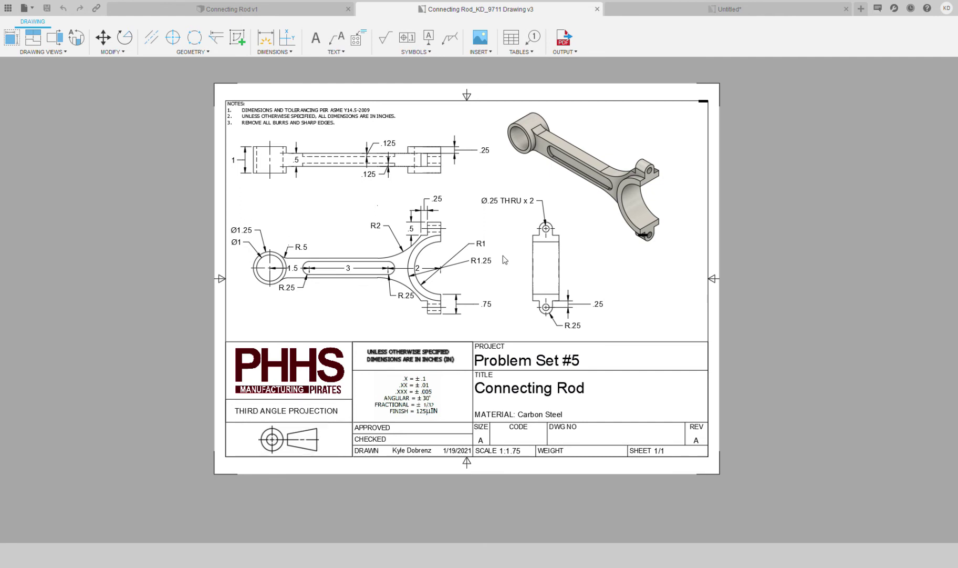
- Check the Untitled drawing's new left-hand cells, then return to the reference Drawing v3
left_click(666, 10)
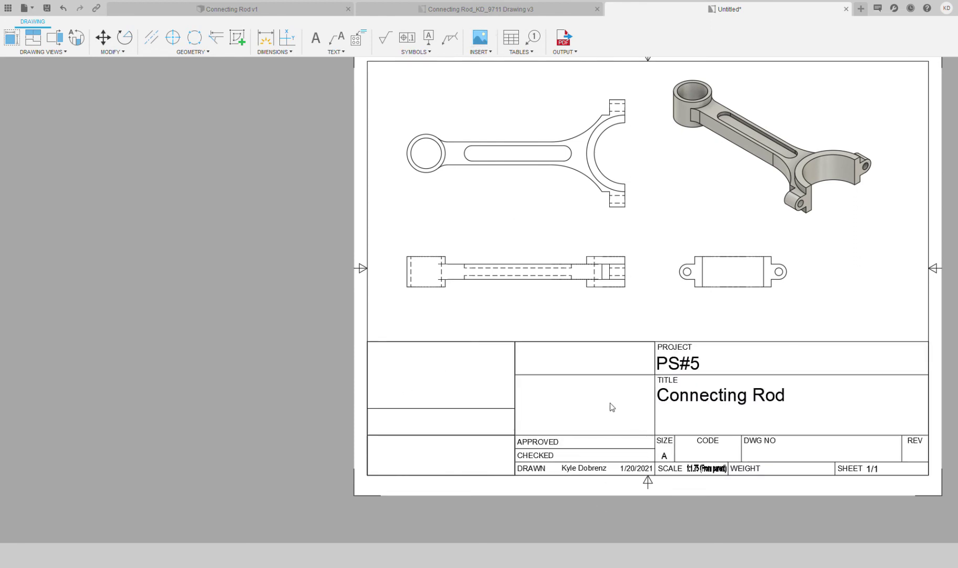
left_click(507, 9)
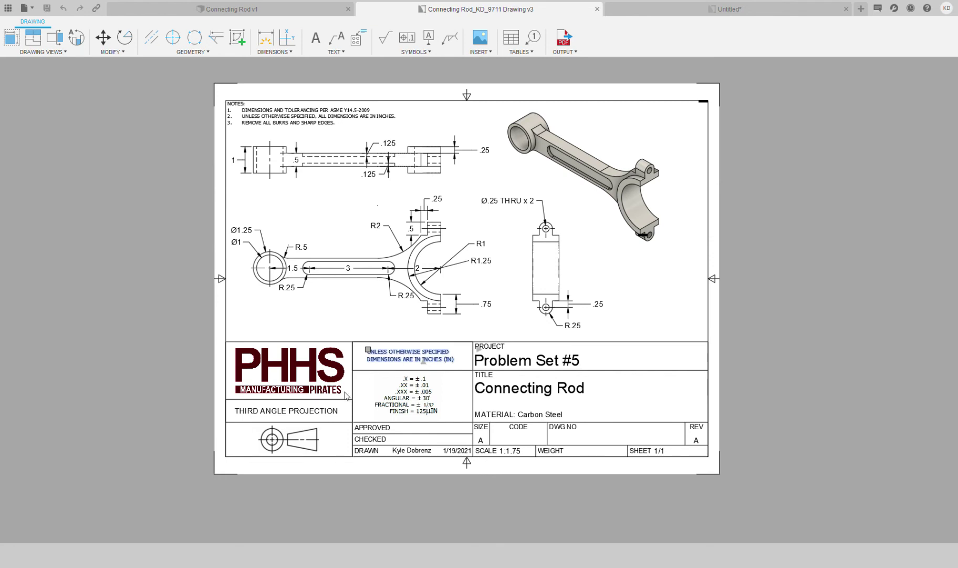
- Select the THIRD ANGLE PROJECTION text on Drawing v3, then return to the Untitled drawing
left_click(302, 414)
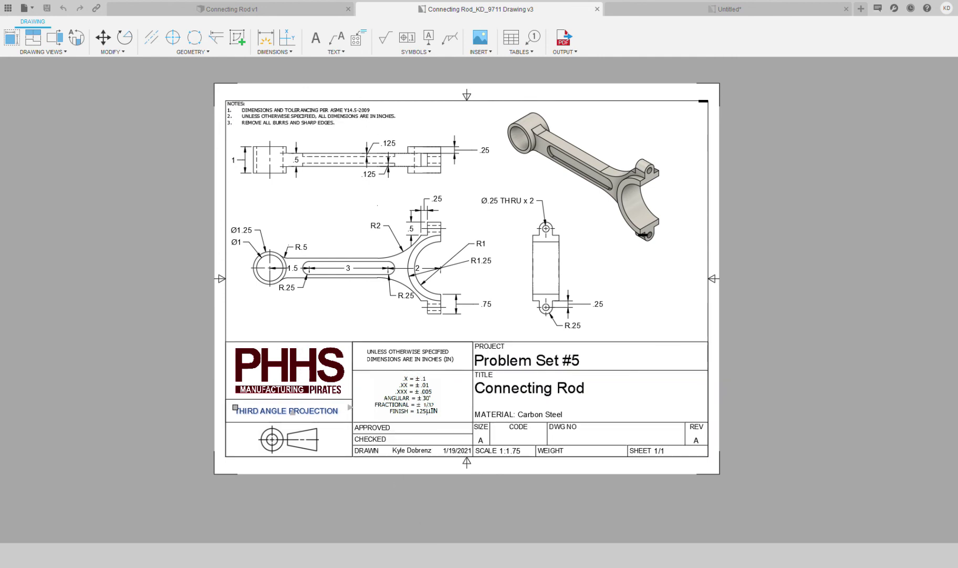
left_click(660, 8)
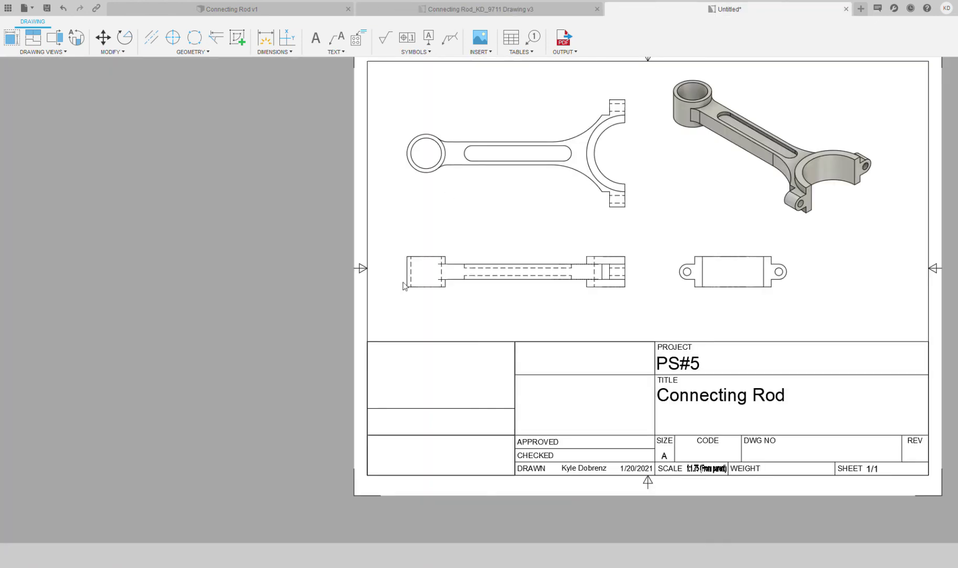
- Move the top view slightly, then undo the move
left_click_drag(390, 228, 368, 225)
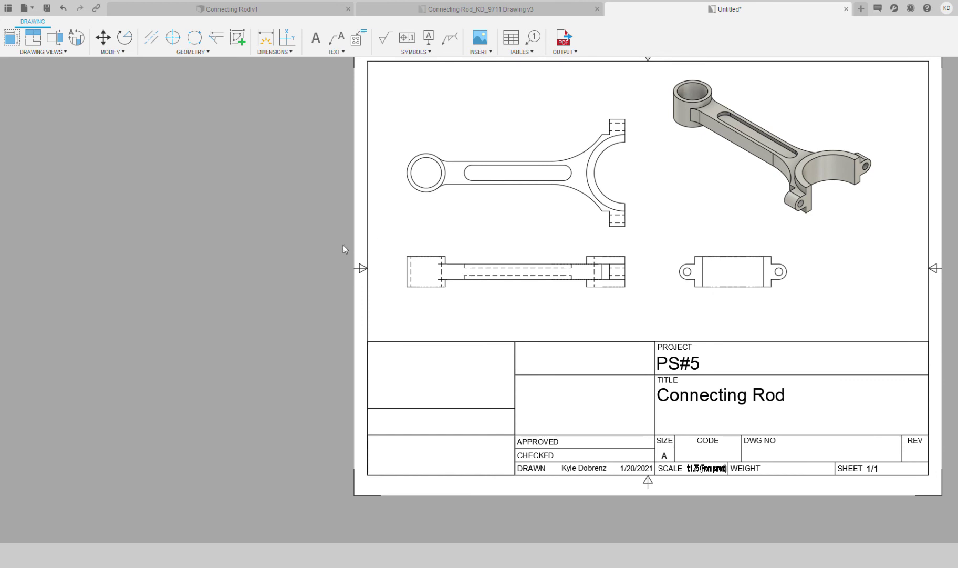
key("ctrl+z")
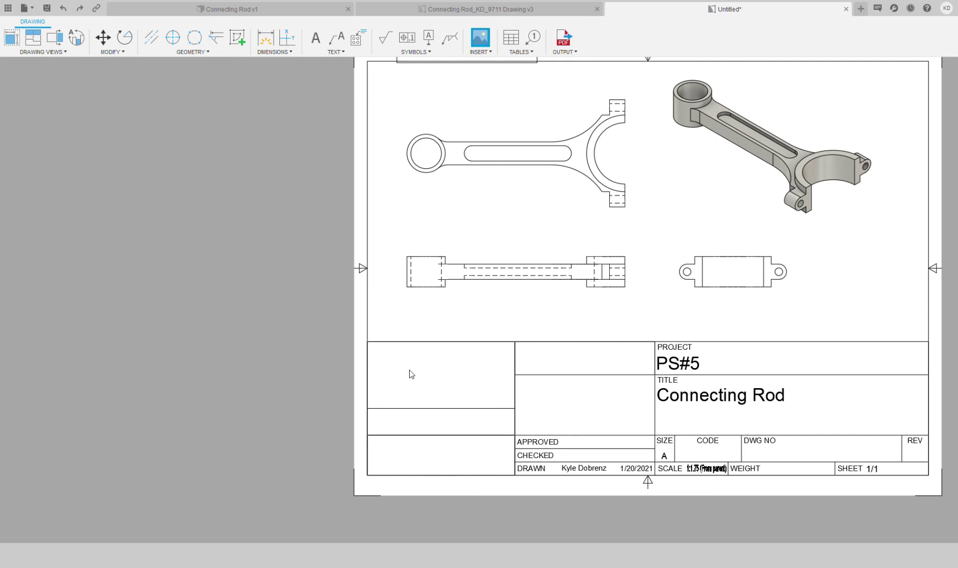
- Place the PHHS Manufacturing Pirates logo and shift it left over the title block
left_click(469, 387)
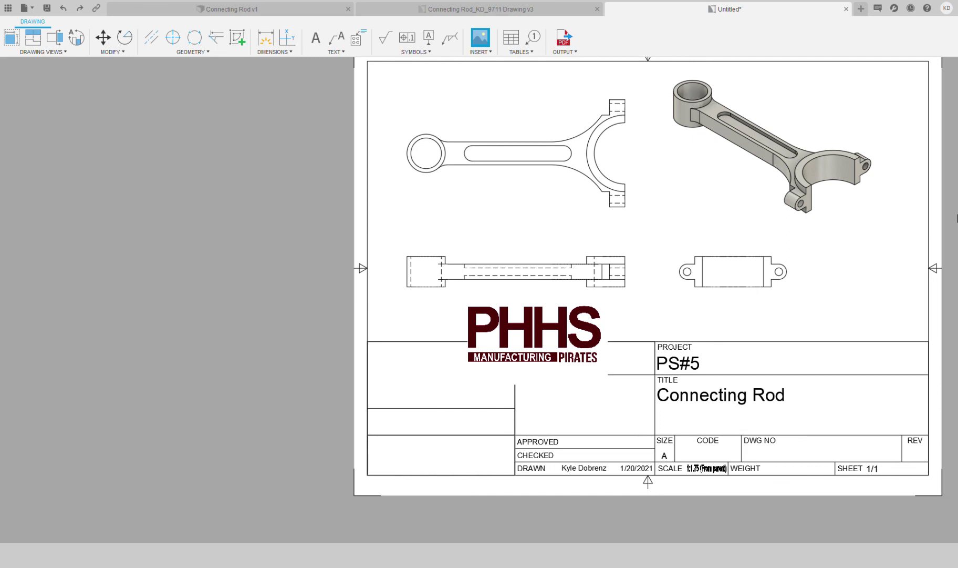
key("ctrl+z")
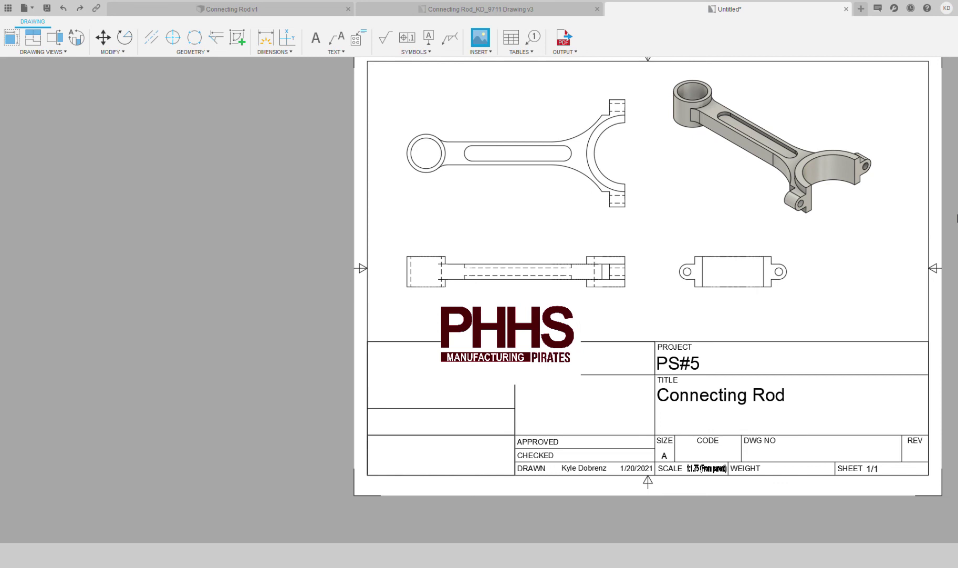
key("ctrl+z")
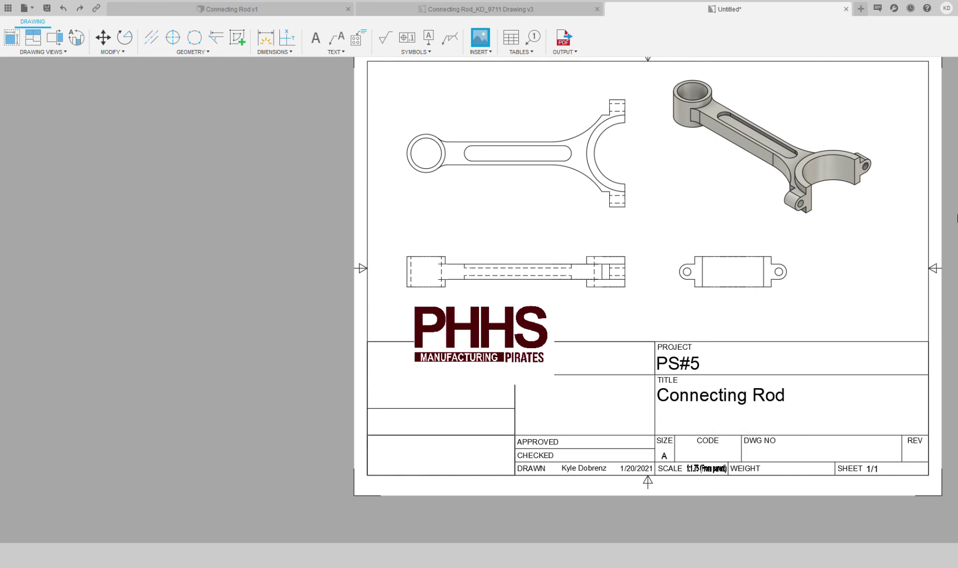
key("ctrl+z")
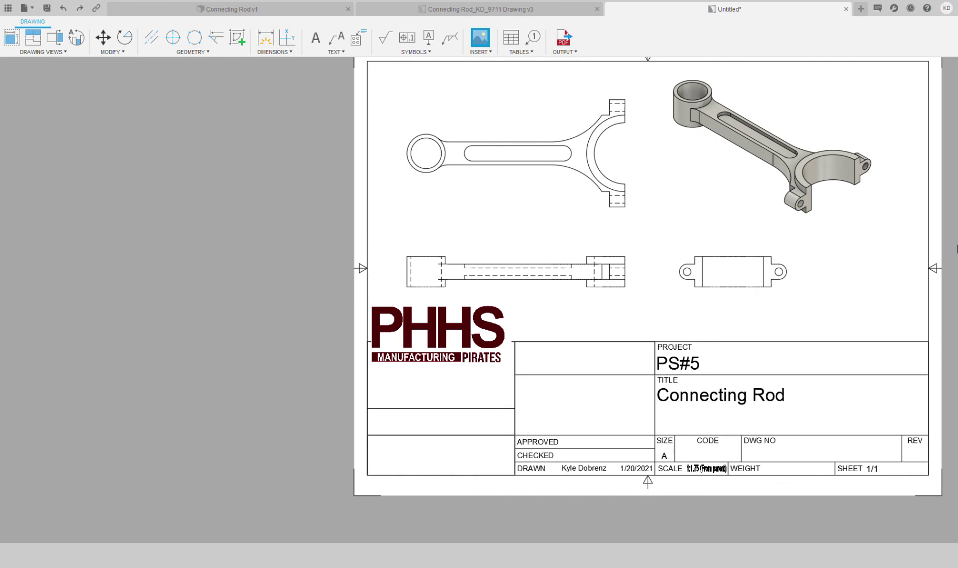
- Move the PHHS logo down into the title block and shrink it to fit the cell
key("ctrl+z")
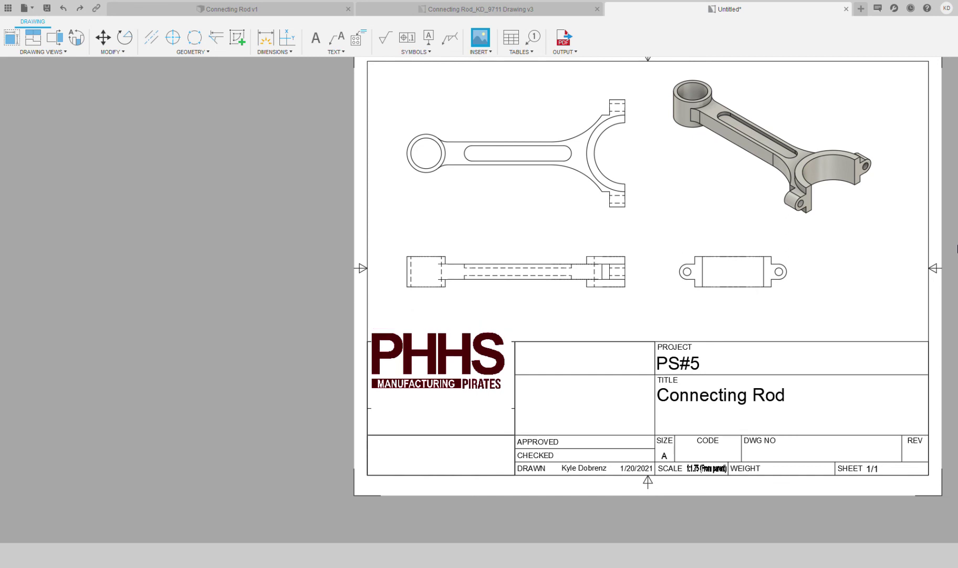
key("ctrl+z")
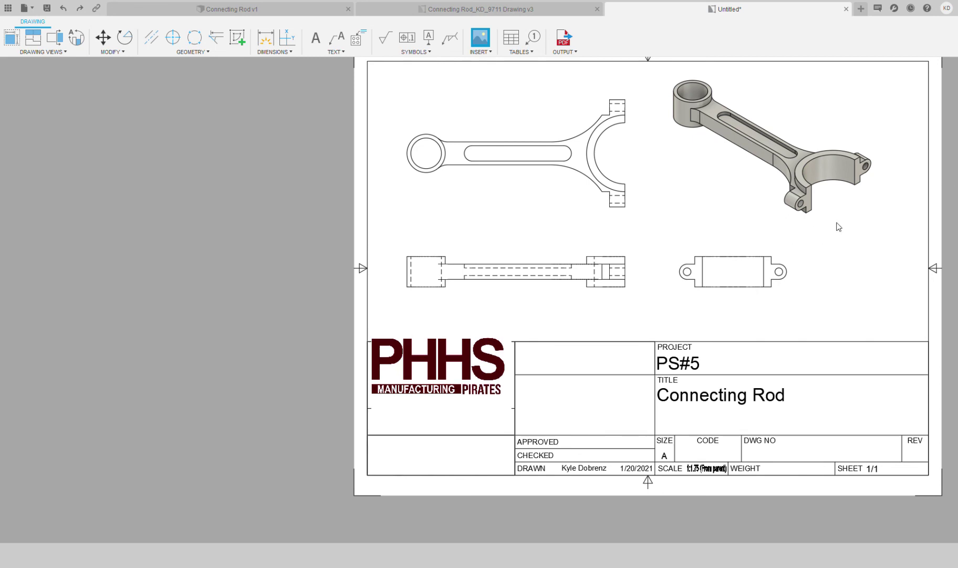
key("ctrl+z")
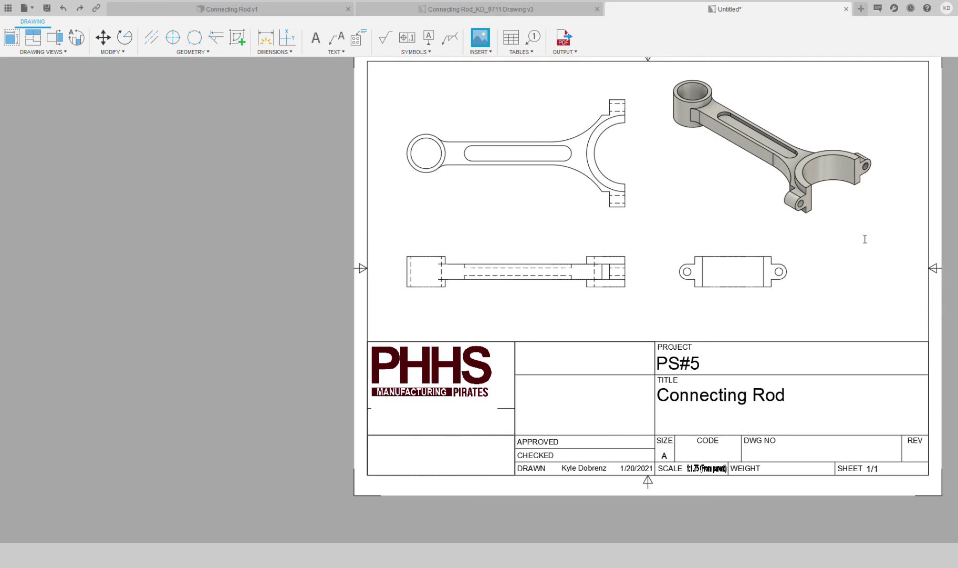
key("ctrl+z")
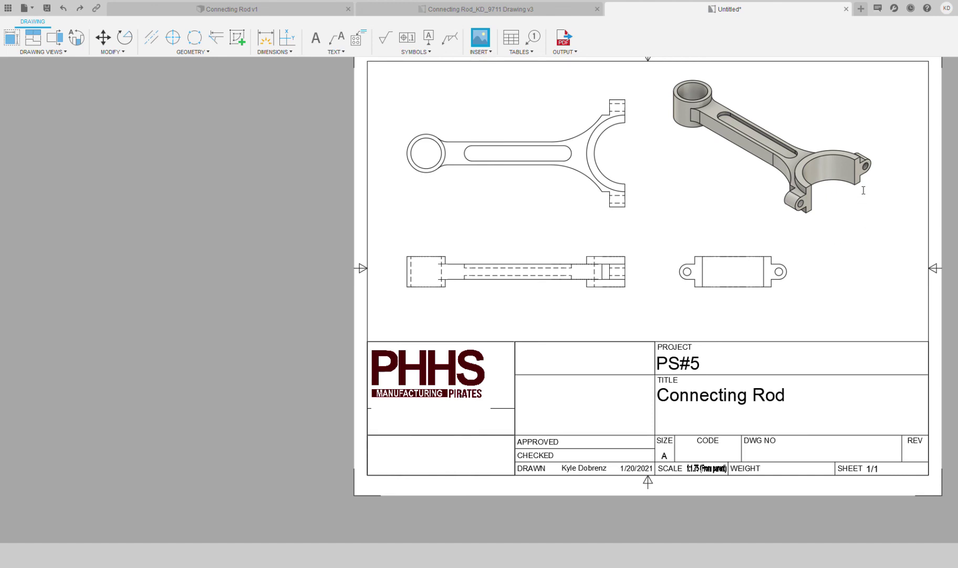
key("ctrl+z")
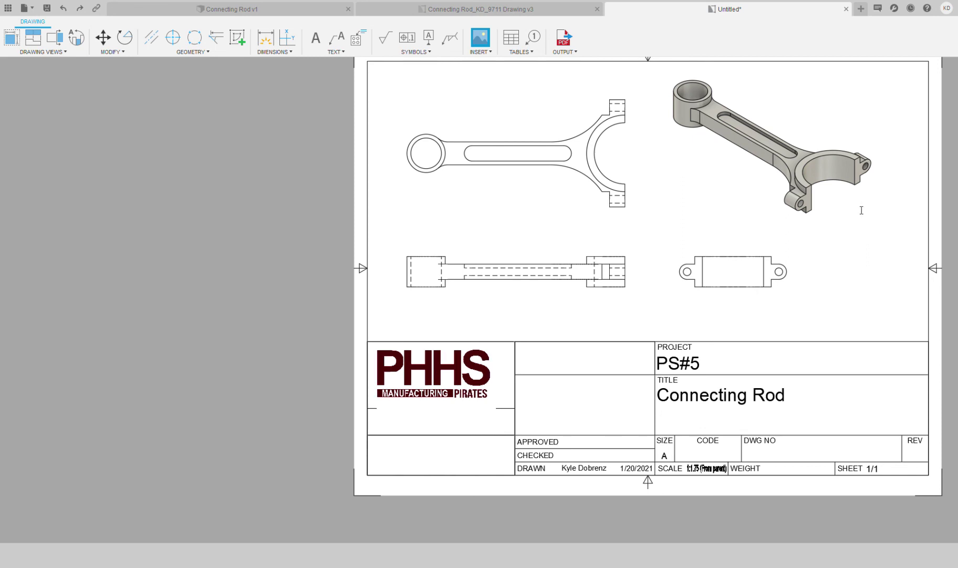
key("ctrl+z")
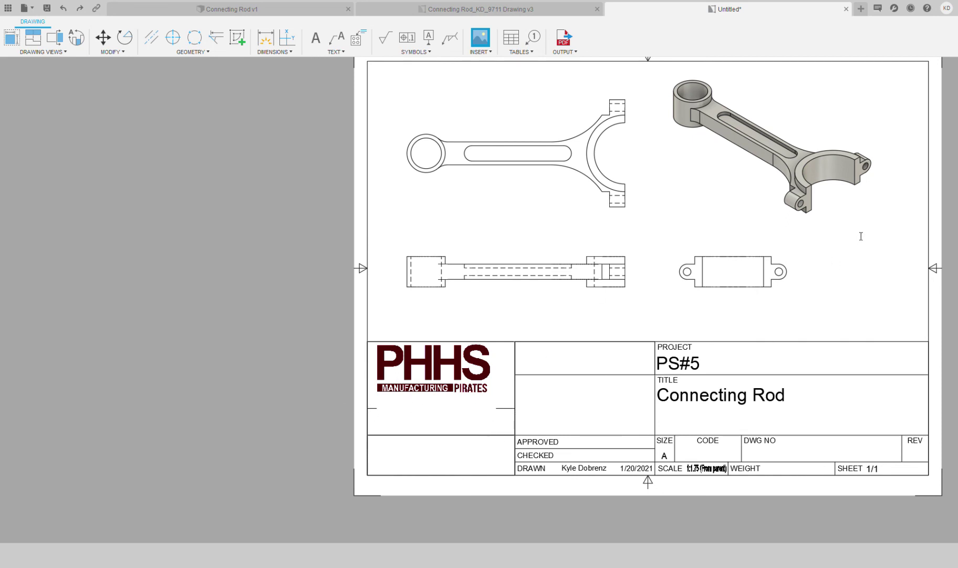
- Fine-tune the logo's size and position so it sits centred, clear of the cell divider
key("ctrl+z")
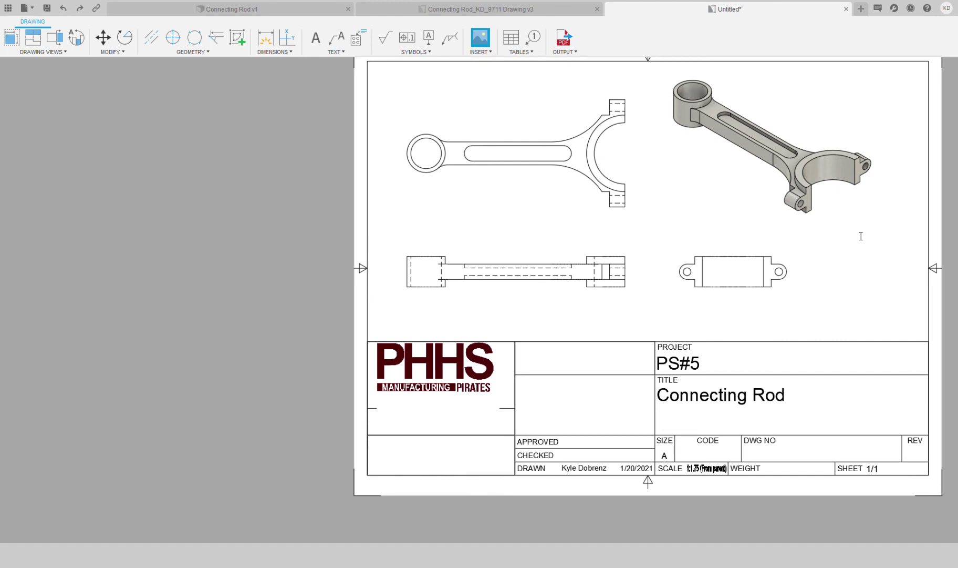
key("ctrl+y")
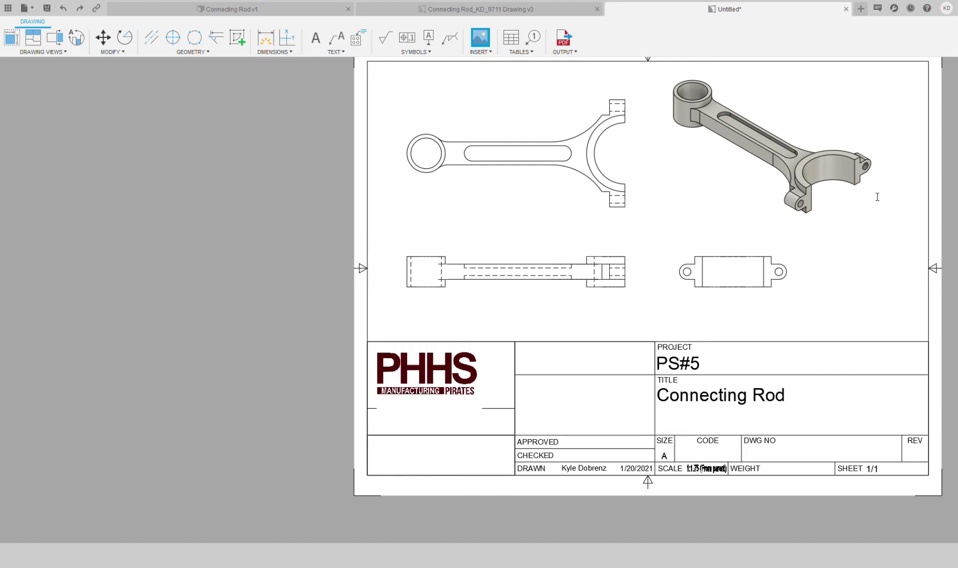
key("ctrl+z")
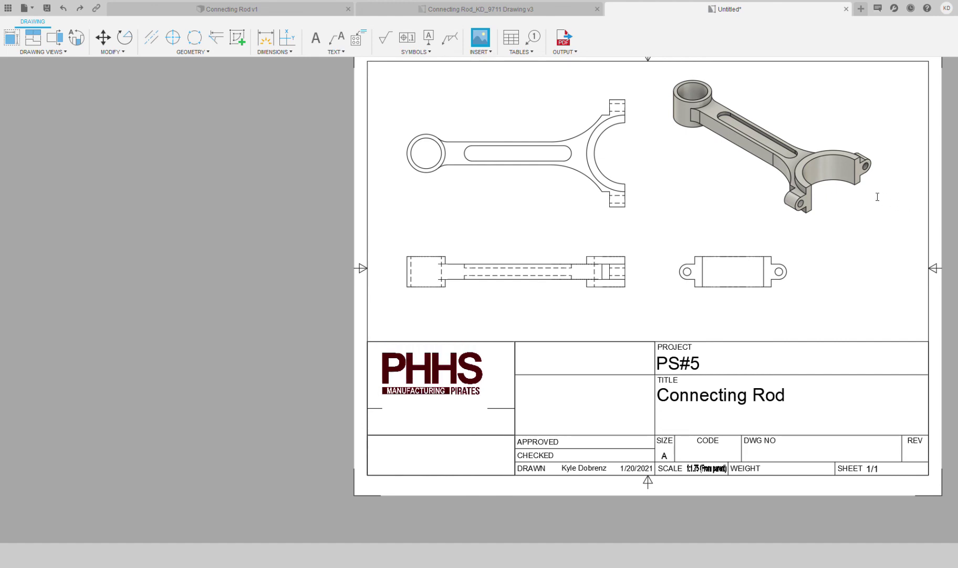
key("ctrl+z")
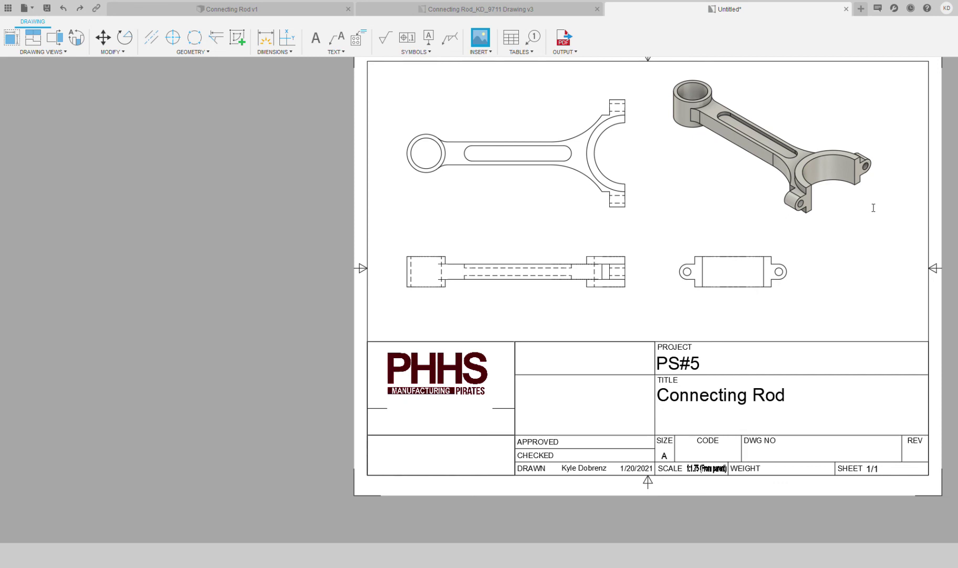
key("ctrl+z")
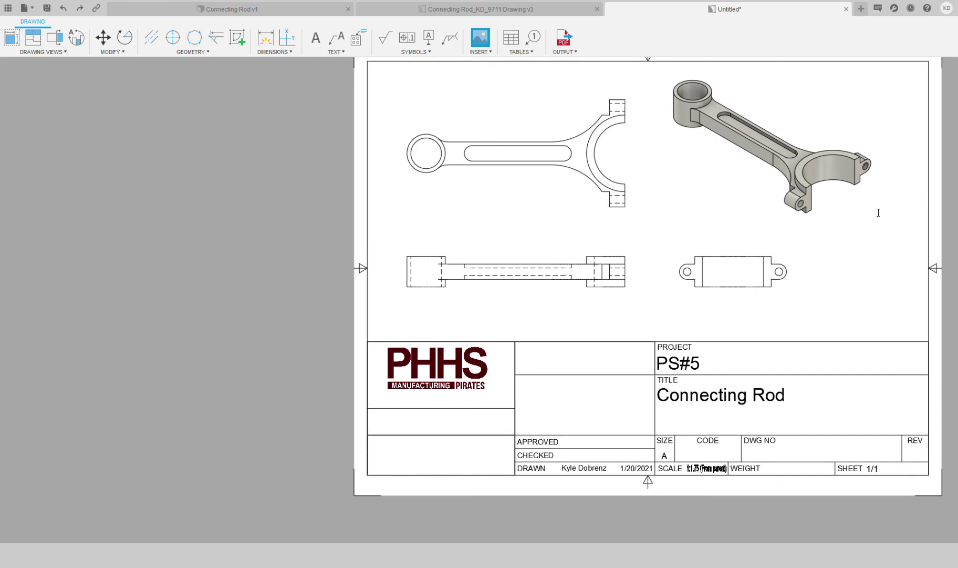
key("ctrl+z")
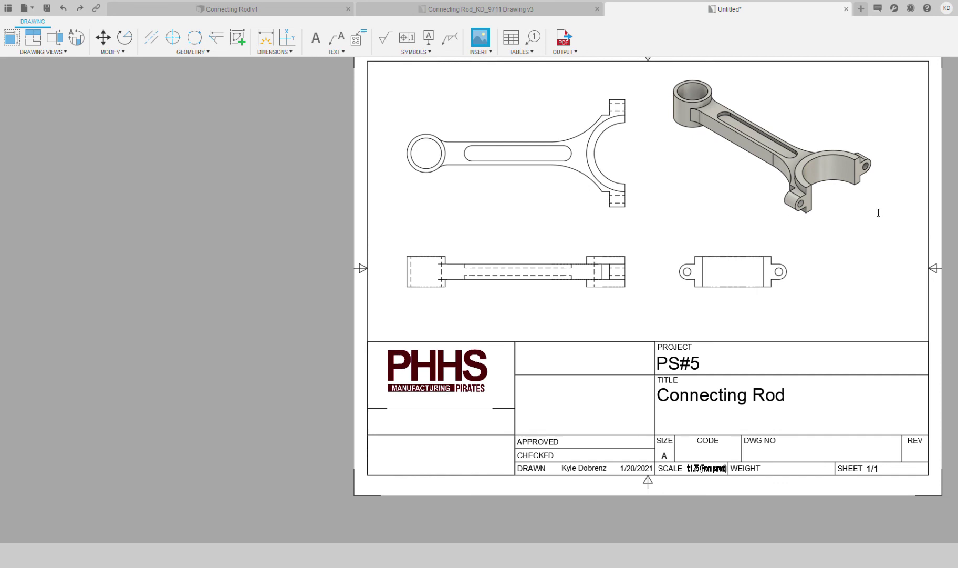
key("ctrl+z")
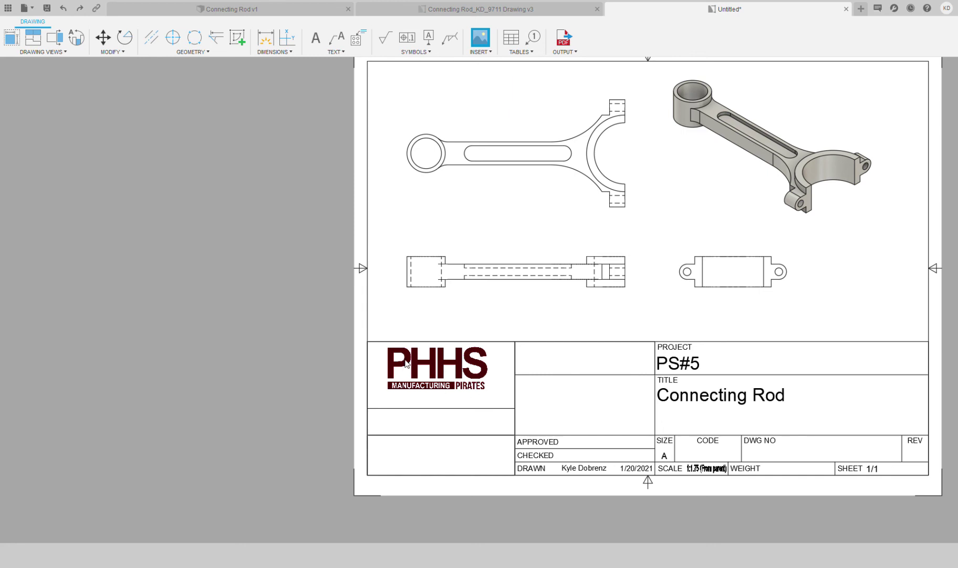
- End Insert Image with the PHHS logo placed, then zoom out and pan to the whole sheet
key("Escape")
scroll(624, 394, "down", 2)
mouse_move(623, 393)
middle_mouse_down()
mouse_move(583, 398)
mouse_move(571, 364)
middle_mouse_up()
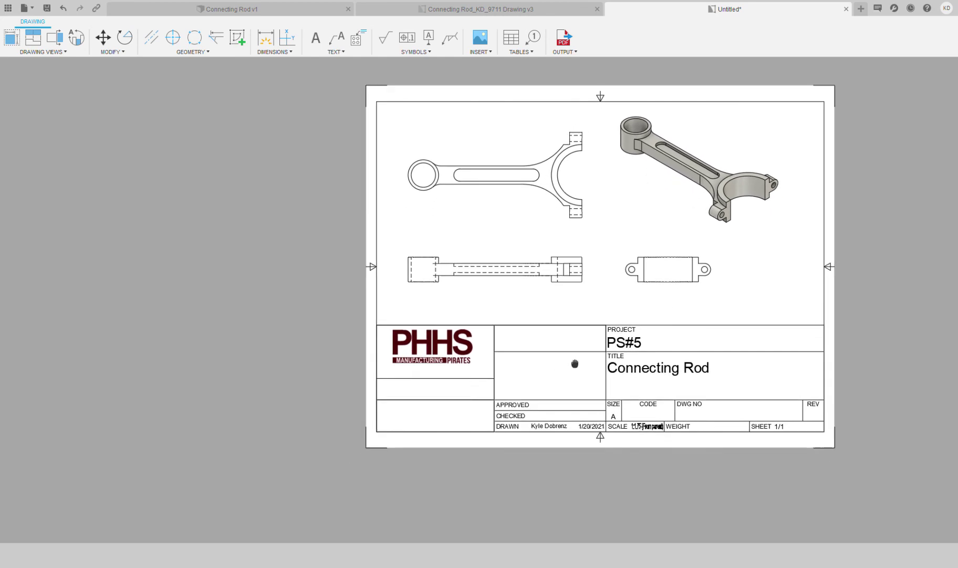